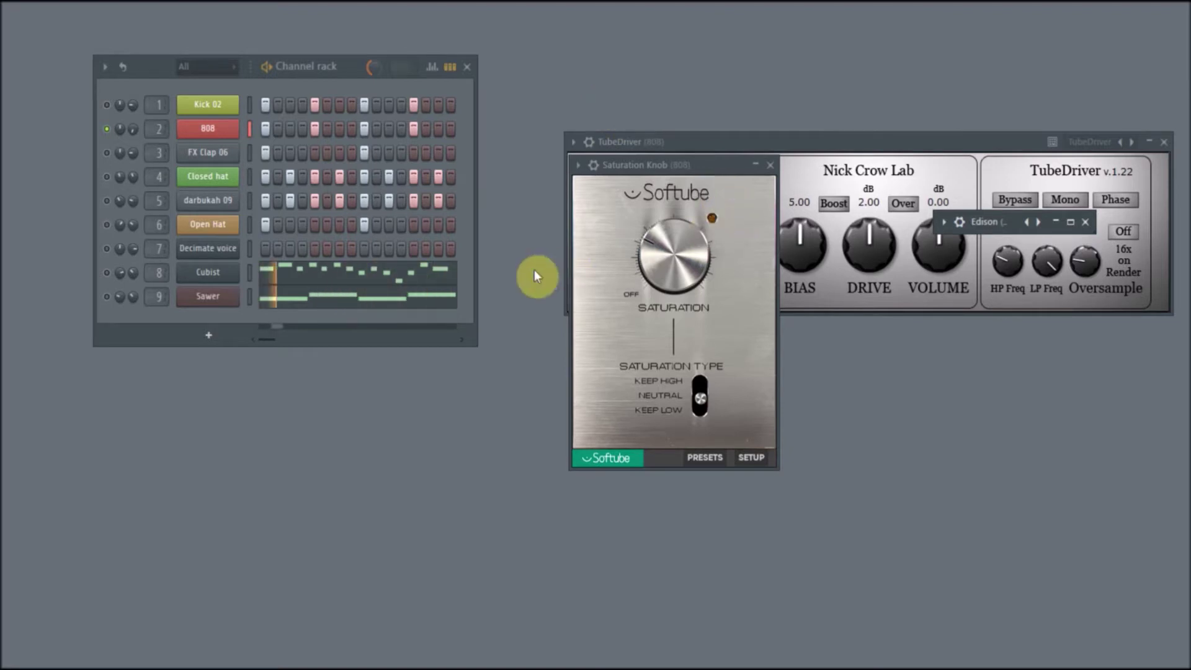
Set the Saturation Knob's saturation amount on the 808 to about 4.5.
mouse_move(662, 258)
mouse_down()
mouse_move(691, 332)
mouse_move(638, 234)
mouse_move(638, 119)
mouse_move(676, 262)
mouse_move(651, 180)
mouse_move(649, 101)
mouse_move(729, 387)
mouse_up()
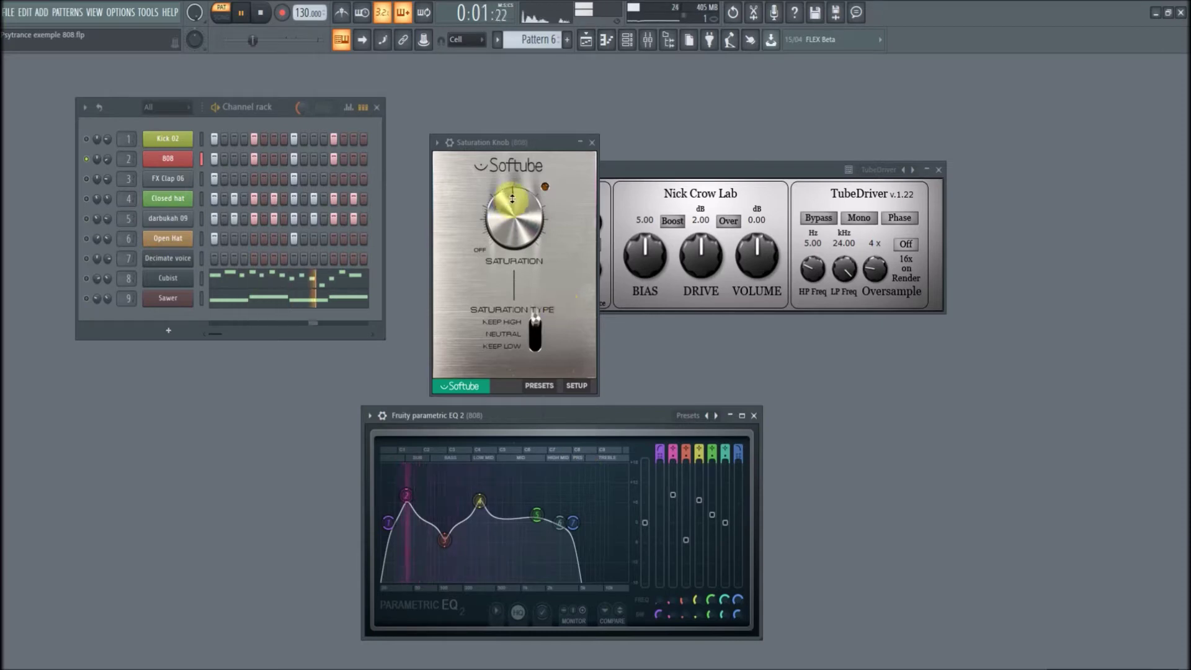
drag(513, 200, 538, 212)
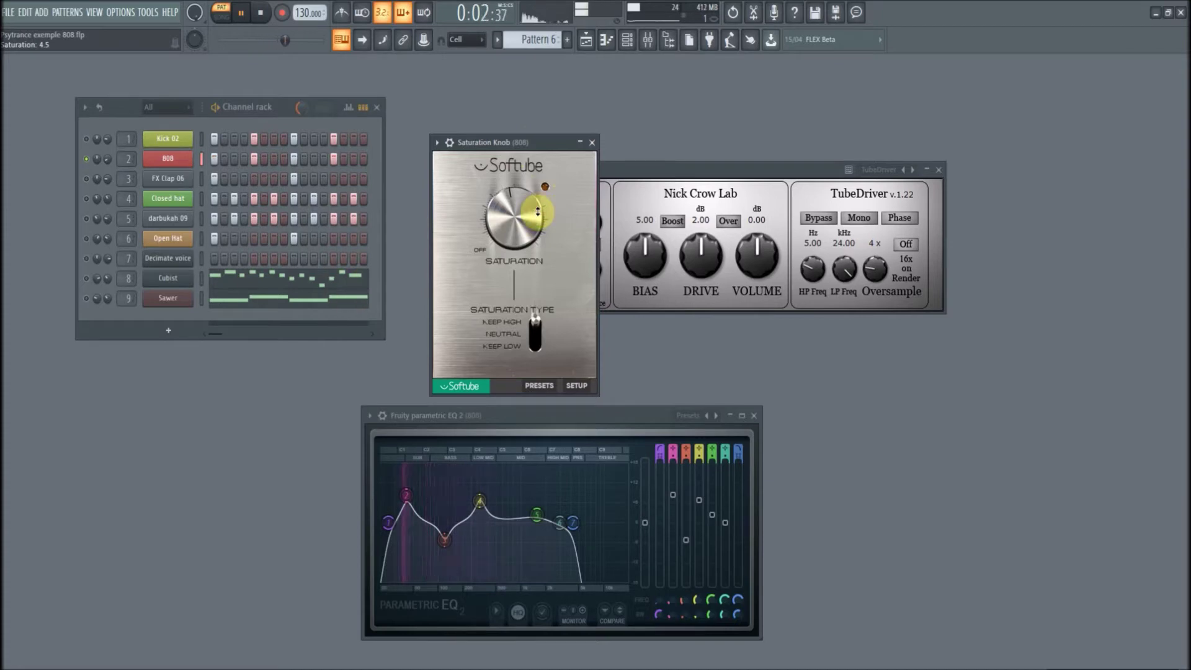
drag(538, 212, 537, 211)
Try the Neutral saturation type on the 808's Saturation Knob, and switch it to Keep Low.
drag(535, 321, 533, 322)
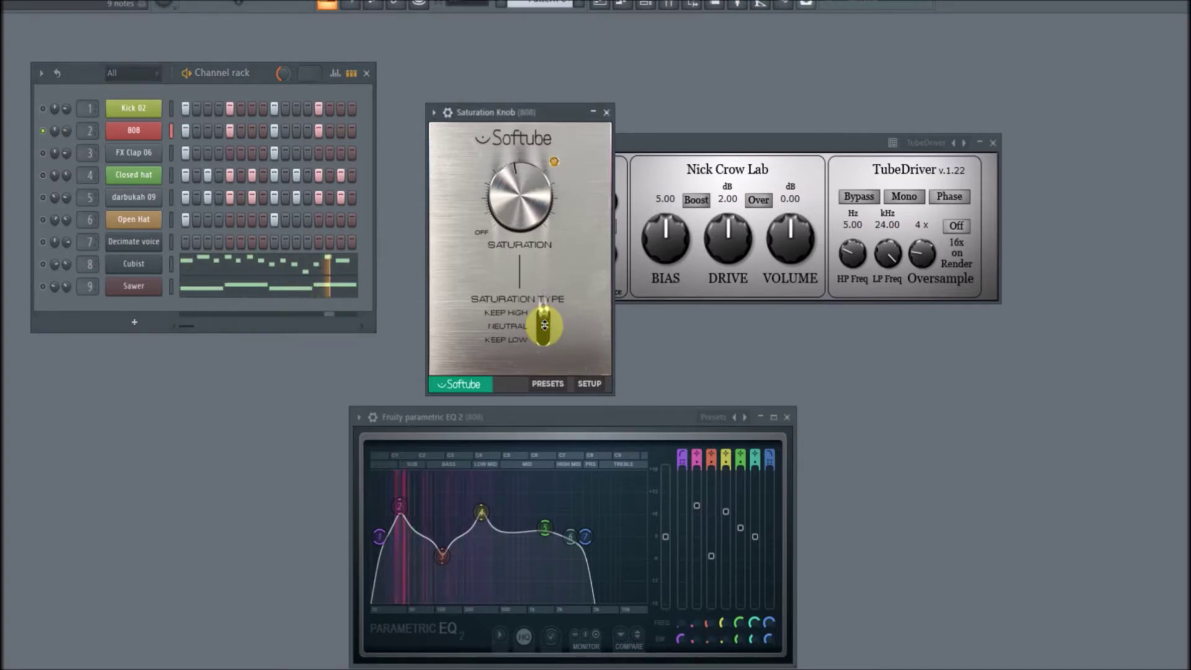
mouse_move(545, 325)
mouse_down()
mouse_move(544, 335)
mouse_move(546, 323)
mouse_up()
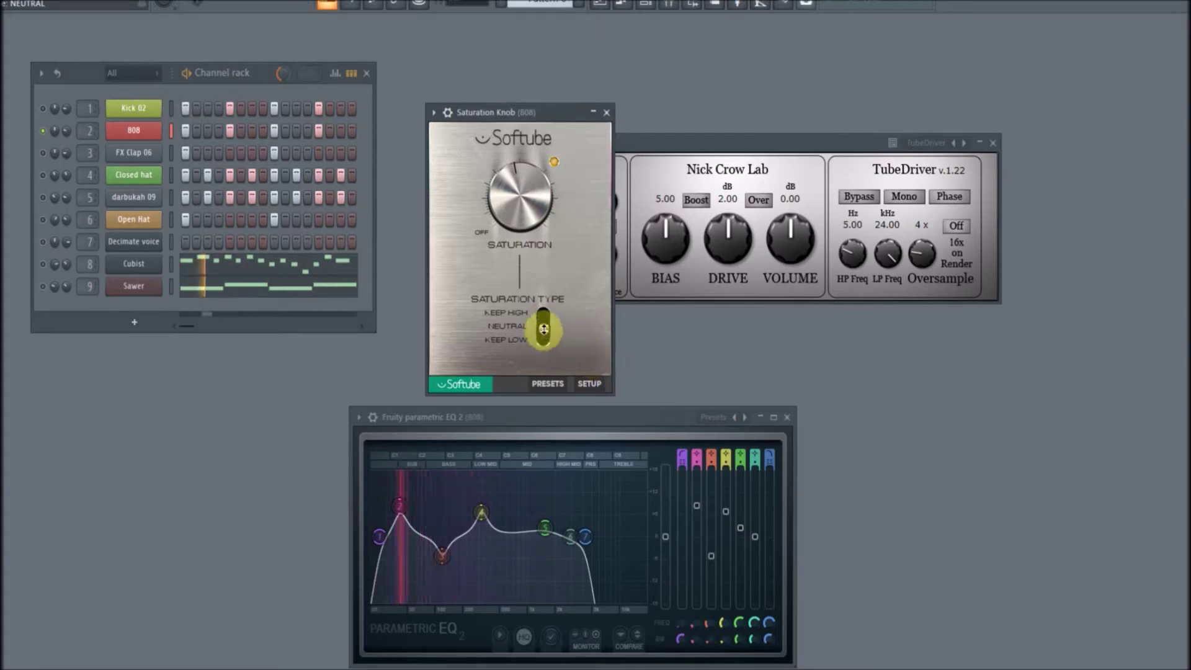
drag(544, 330, 549, 346)
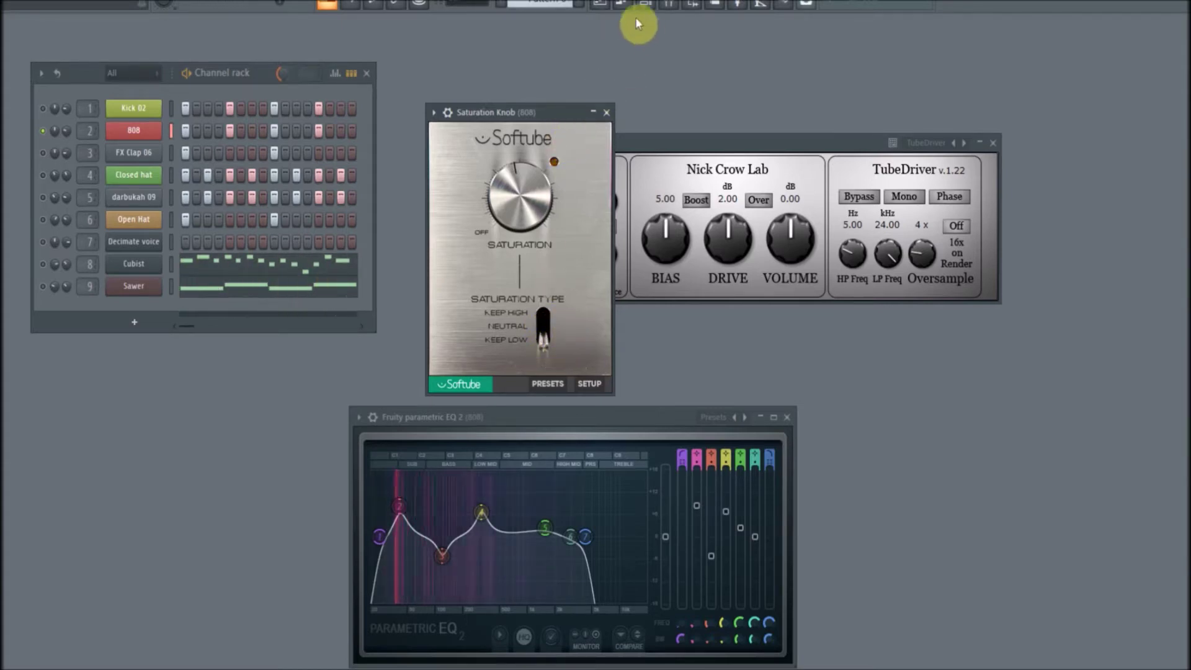
Disable the TubeDriver and CamelCrusher effects on the 808's mixer track.
click(669, 5)
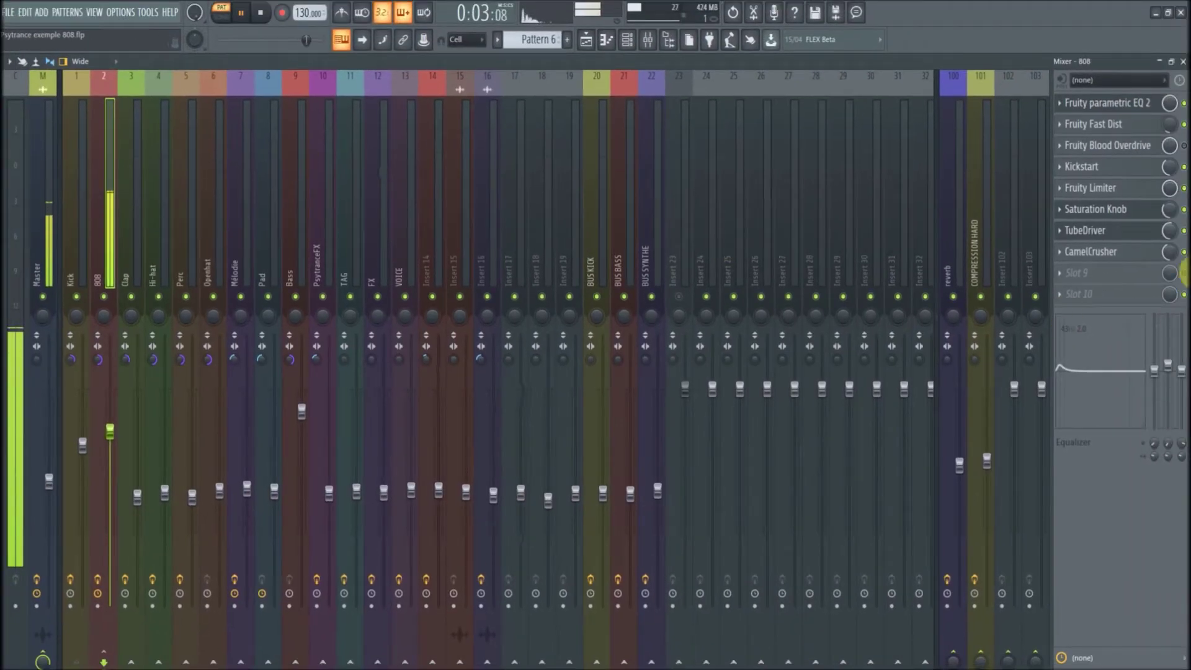
click(1184, 231)
click(1184, 252)
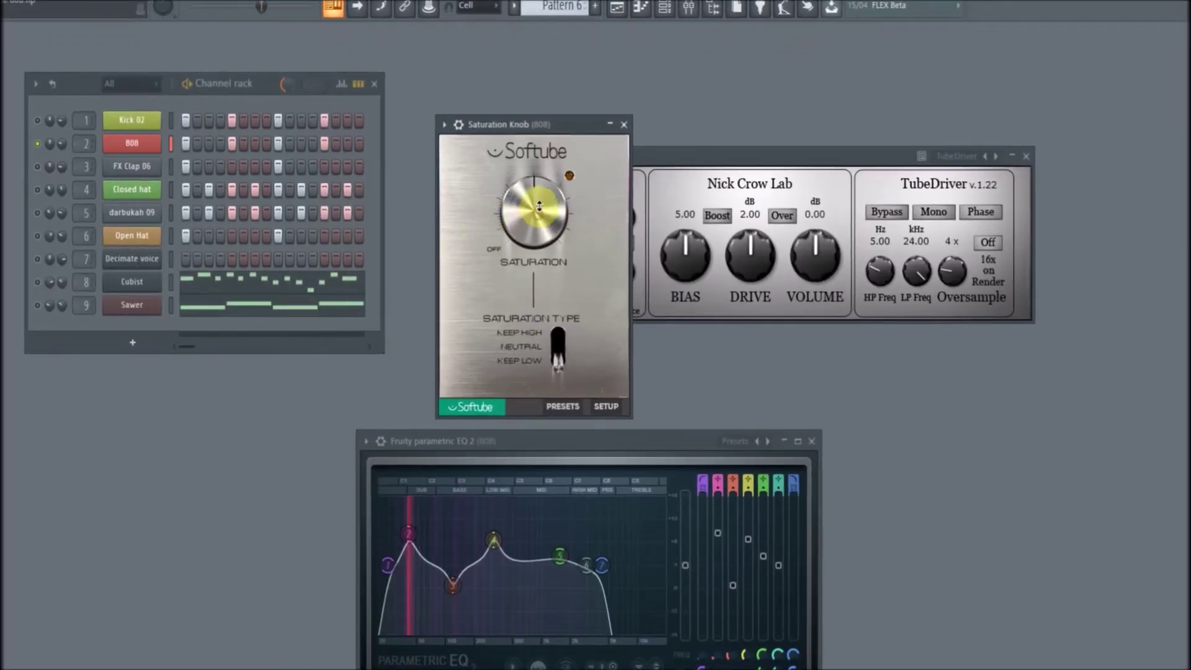
Try a high saturation amount on the 808, switch the type to Keep High, and reduce the amount.
drag(539, 206, 566, 210)
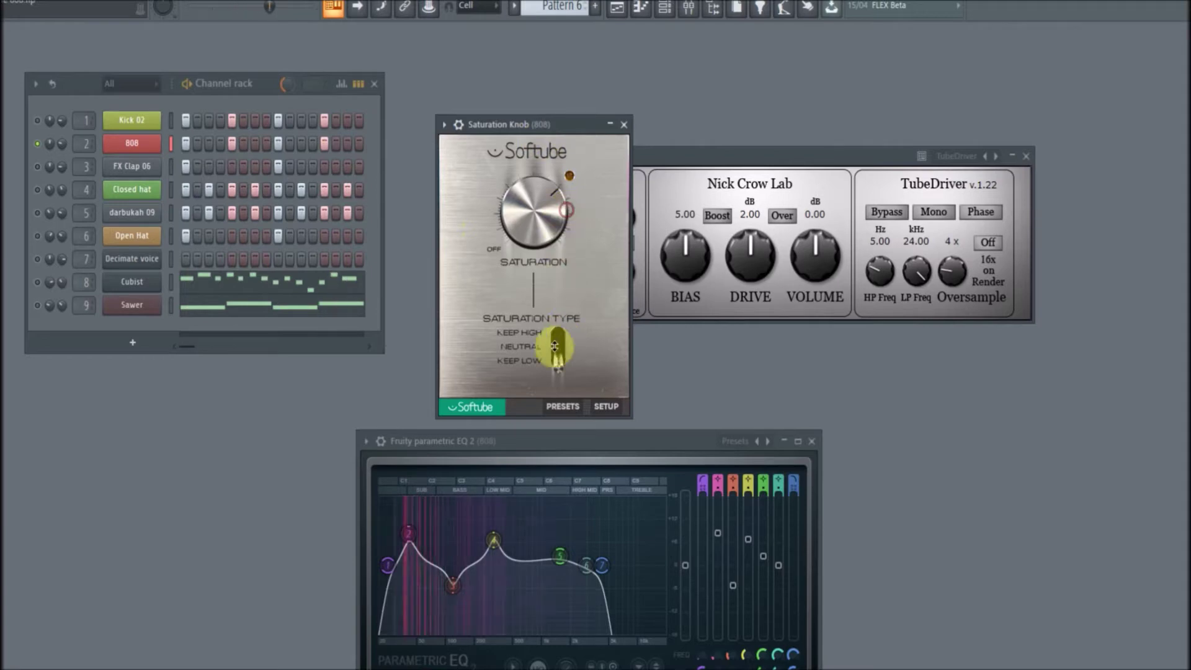
drag(562, 365, 558, 329)
drag(535, 225, 563, 292)
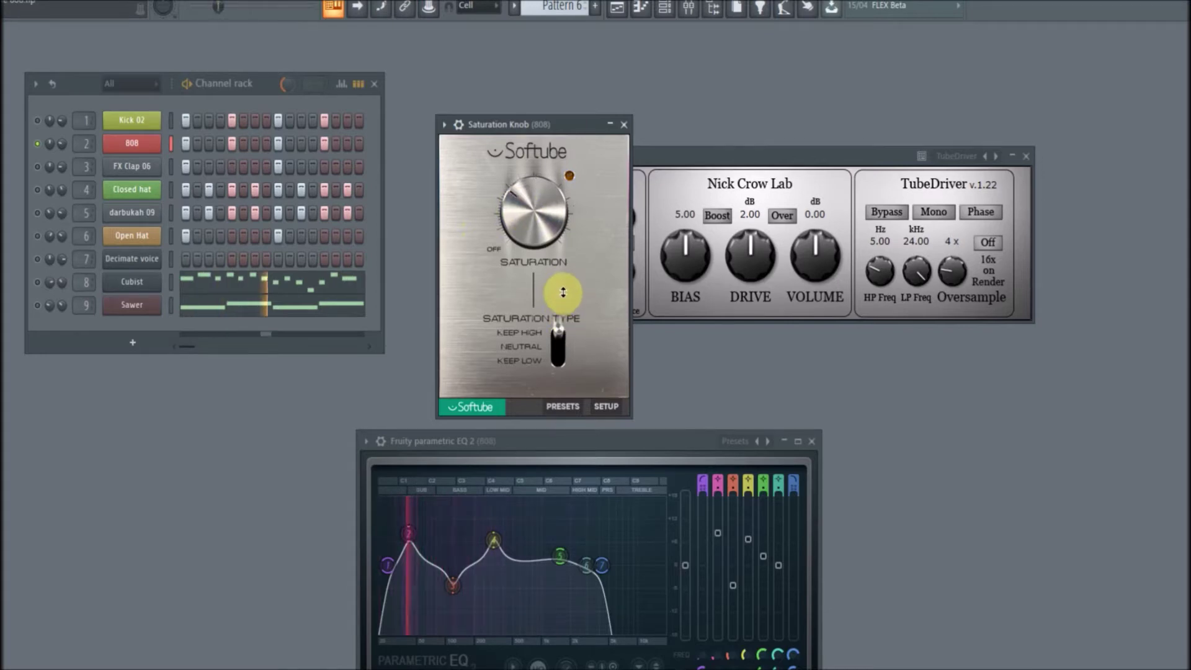
Compare the Neutral saturation type with Keep High, and raise the saturation amount to about mid-range.
drag(559, 336, 562, 351)
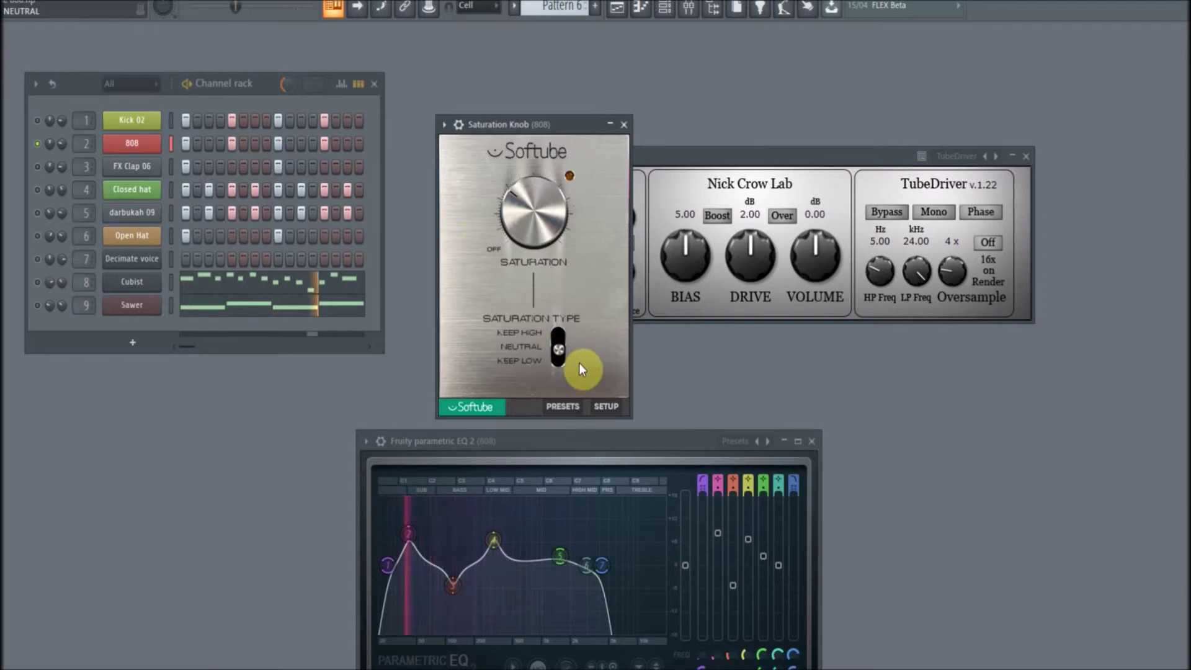
mouse_move(561, 353)
mouse_down()
mouse_move(567, 370)
mouse_move(559, 338)
mouse_up()
click(526, 220)
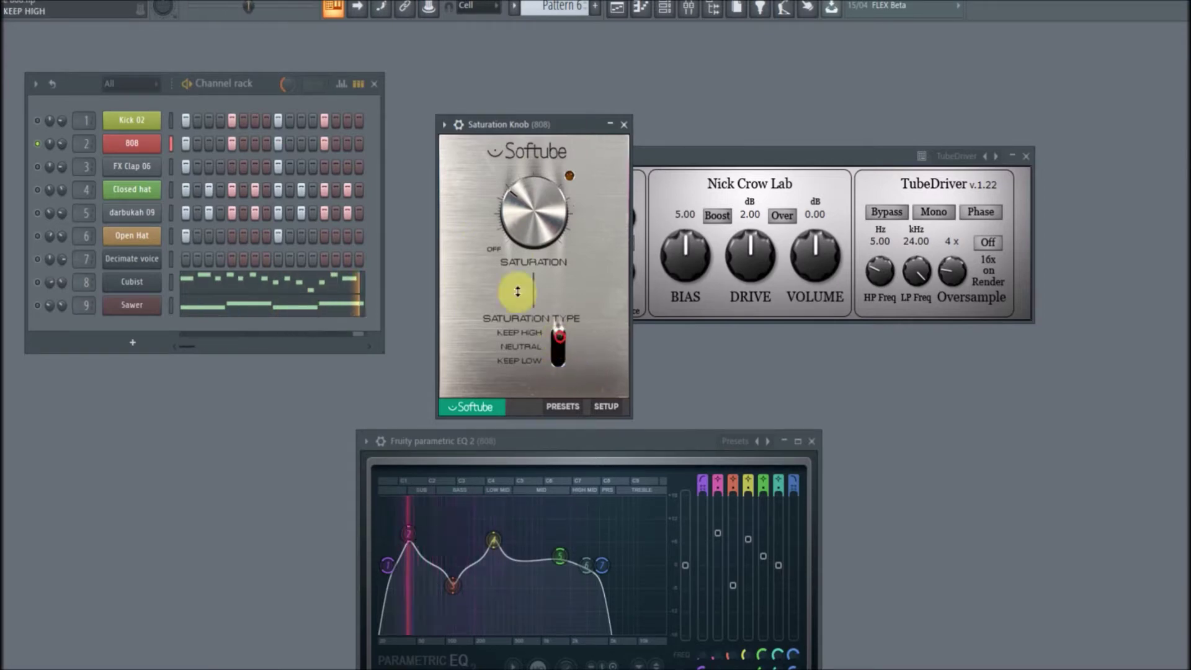
drag(526, 220, 530, 198)
drag(558, 335, 67, 144)
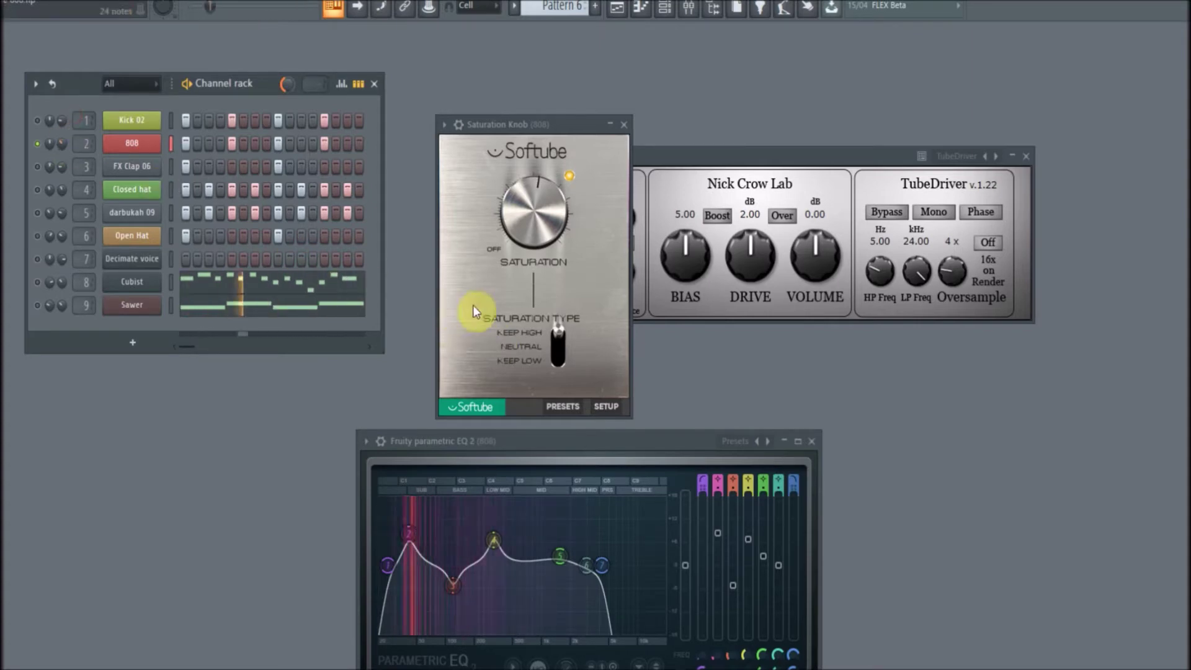
View the Saturation Knob's version information and dismiss it.
click(486, 406)
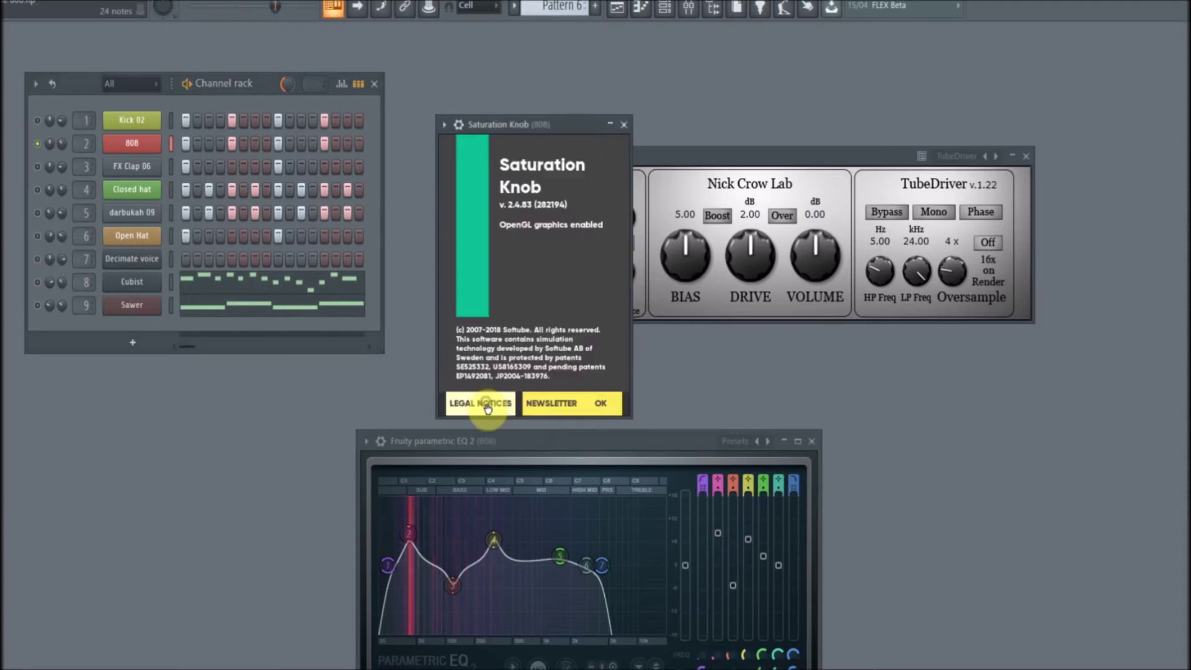
click(599, 402)
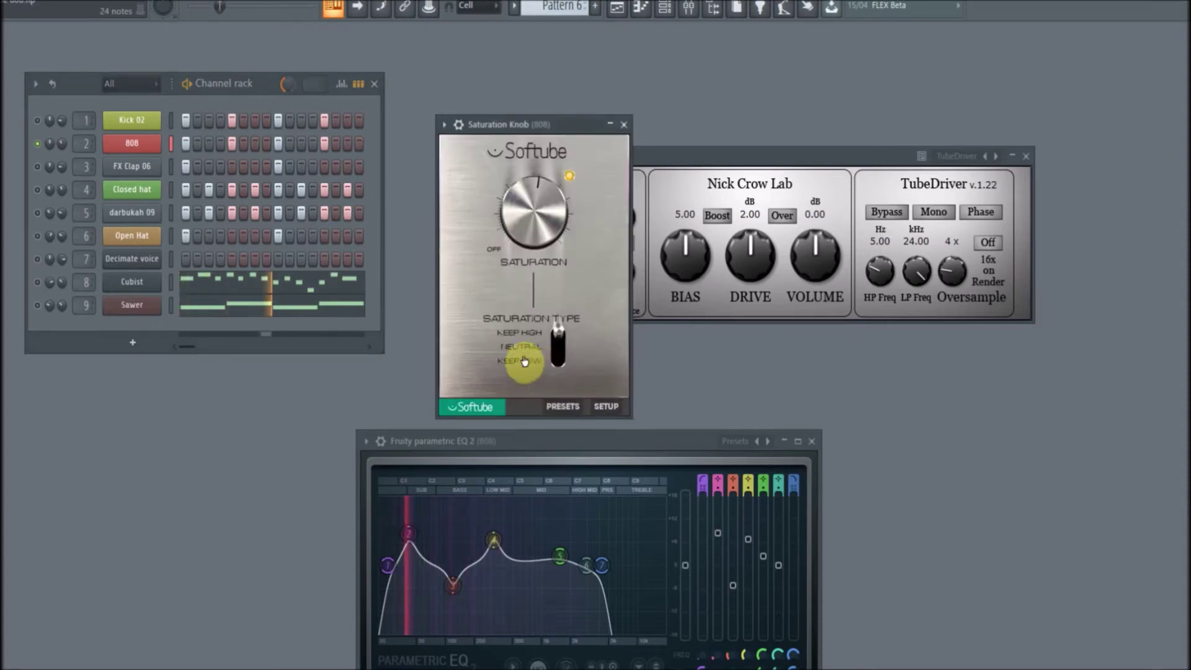
Audition the Keep Low saturation type on the 808, and return it to Keep High.
click(559, 334)
drag(559, 333, 564, 368)
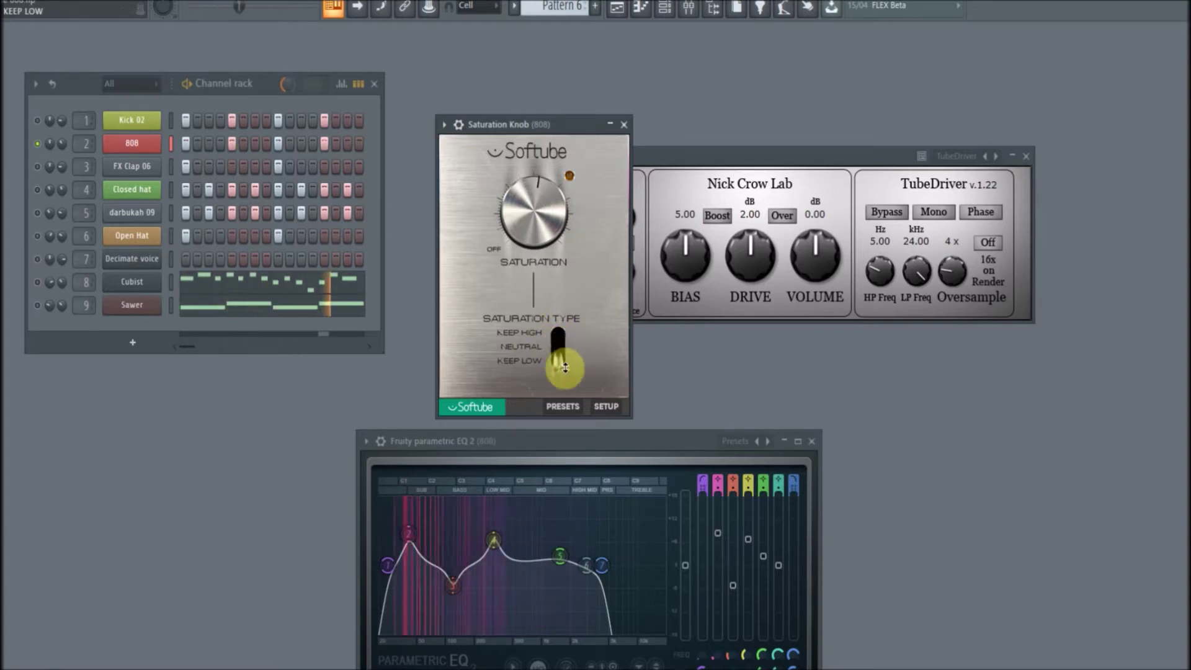
drag(564, 368, 566, 334)
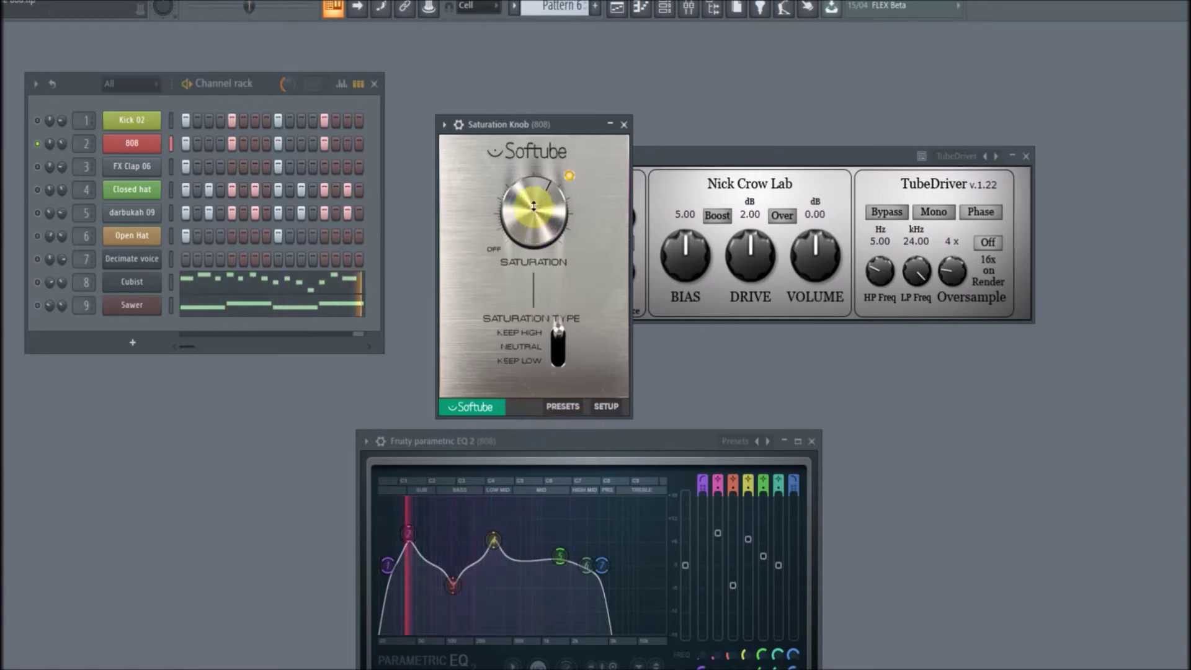
Reduce the 808's saturation slightly, and compare Keep Low against Keep High at that amount.
drag(533, 207, 537, 216)
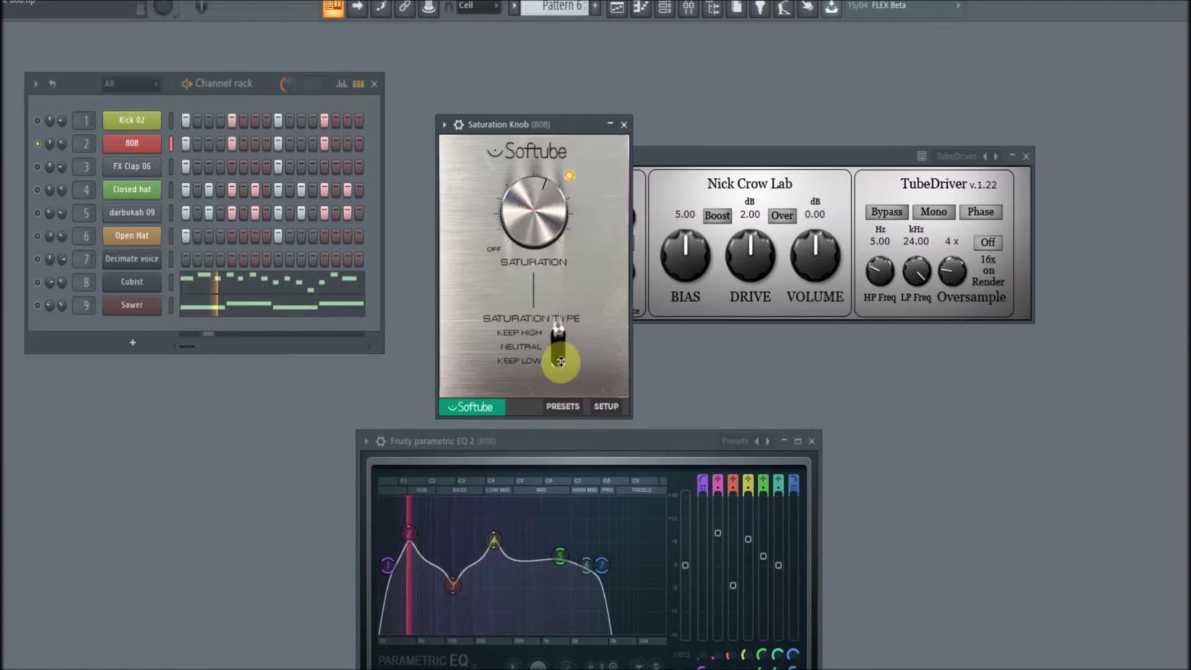
click(560, 349)
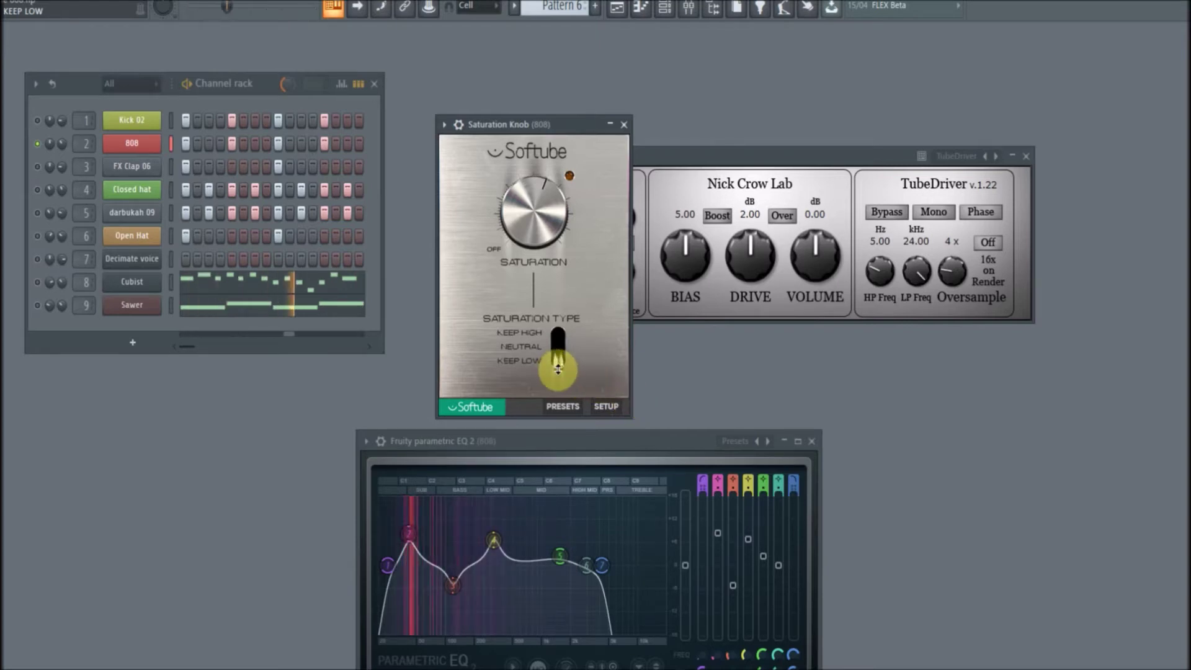
drag(561, 369, 561, 330)
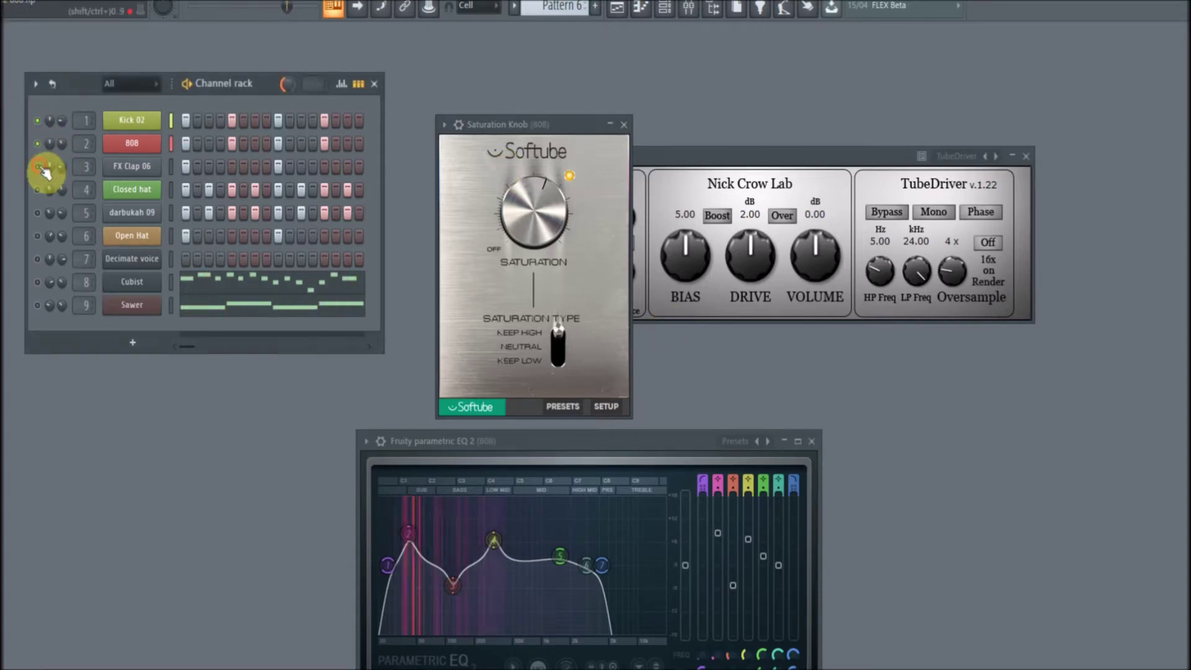
Unmute every channel in the rack except darbukah 09, and fine-tune the Cubist channel's volume.
drag(44, 216, 45, 287)
click(38, 305)
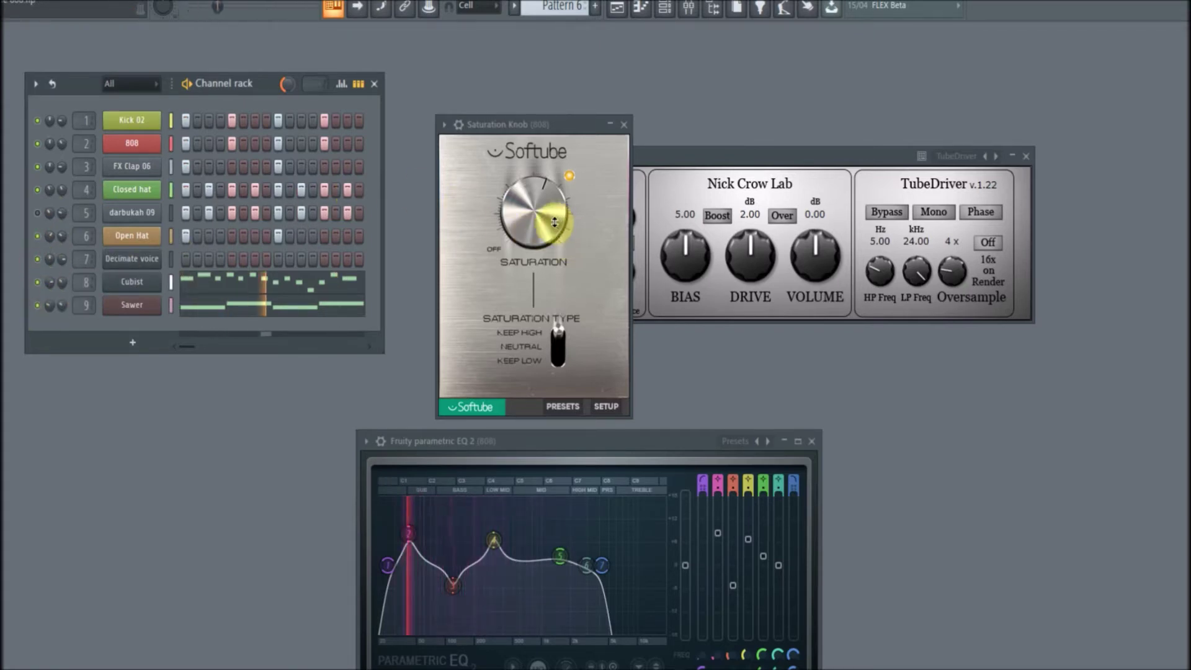
mouse_move(555, 222)
mouse_down()
mouse_move(528, 146)
mouse_move(569, 238)
mouse_up()
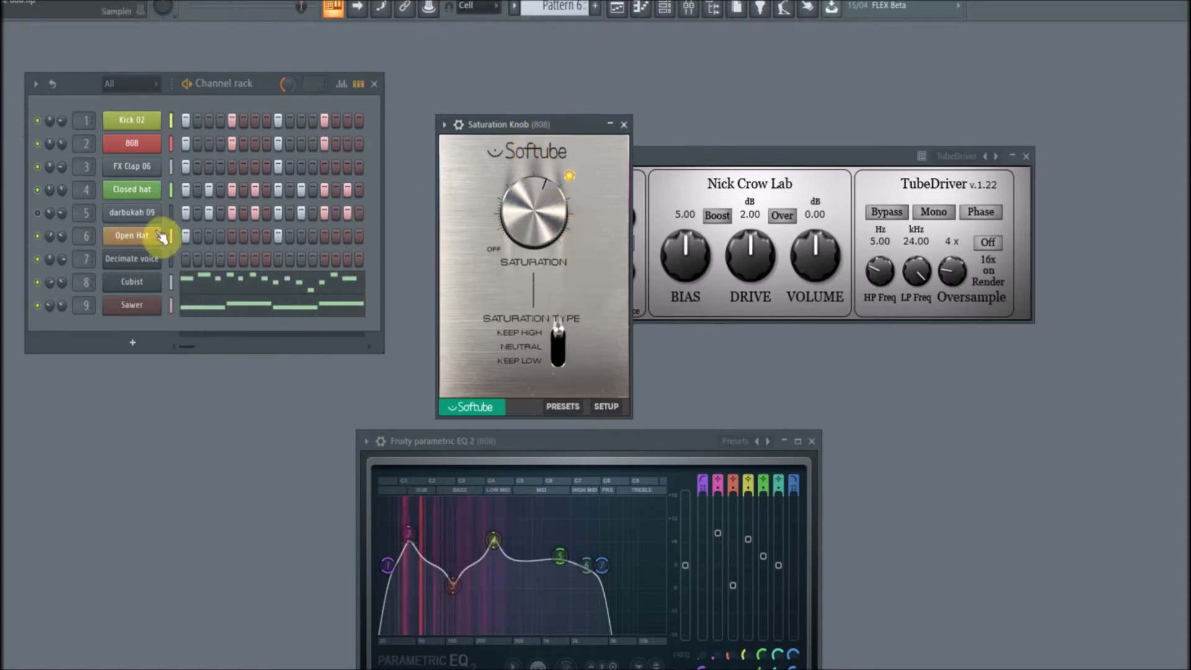
mouse_move(62, 282)
mouse_down()
mouse_move(73, 354)
mouse_move(62, 278)
mouse_up()
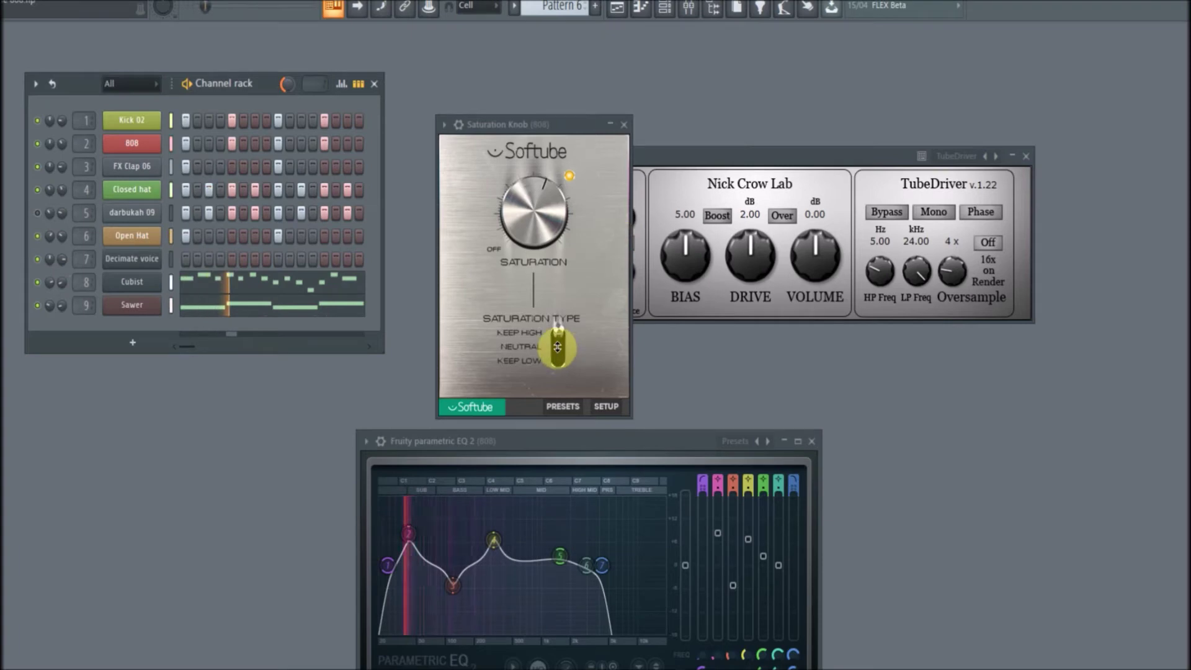
Compare the Neutral and Keep Low saturation types in the full mix, finishing on Keep High.
drag(558, 328, 559, 348)
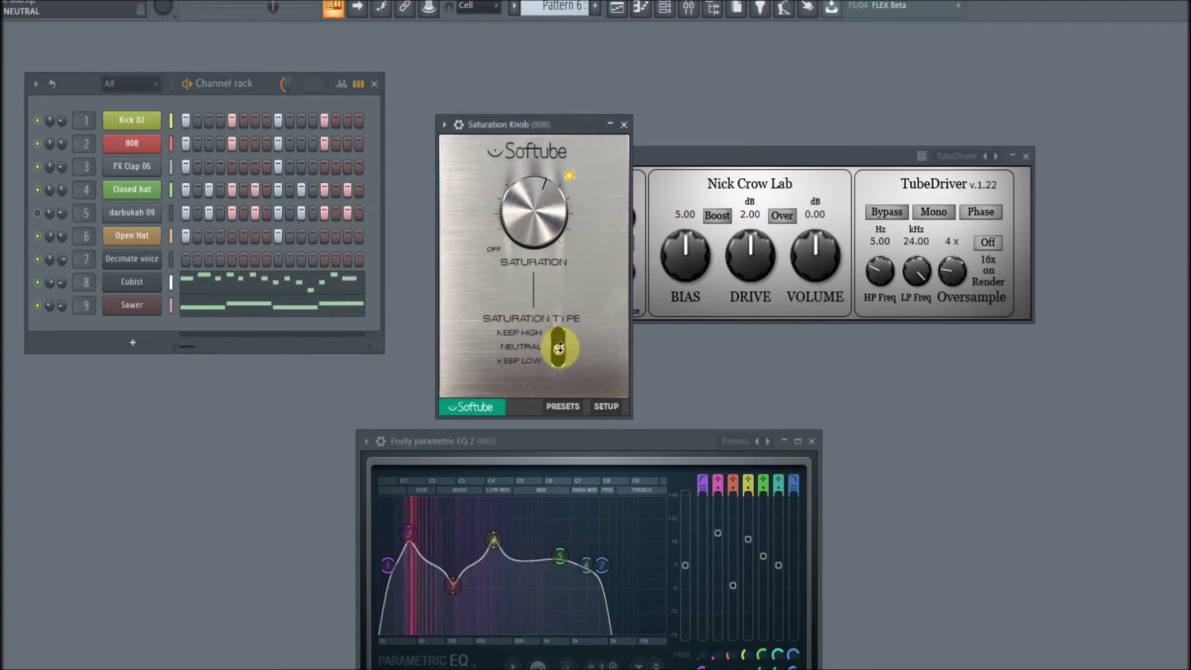
mouse_move(559, 349)
mouse_down()
mouse_move(554, 322)
mouse_move(560, 368)
mouse_up()
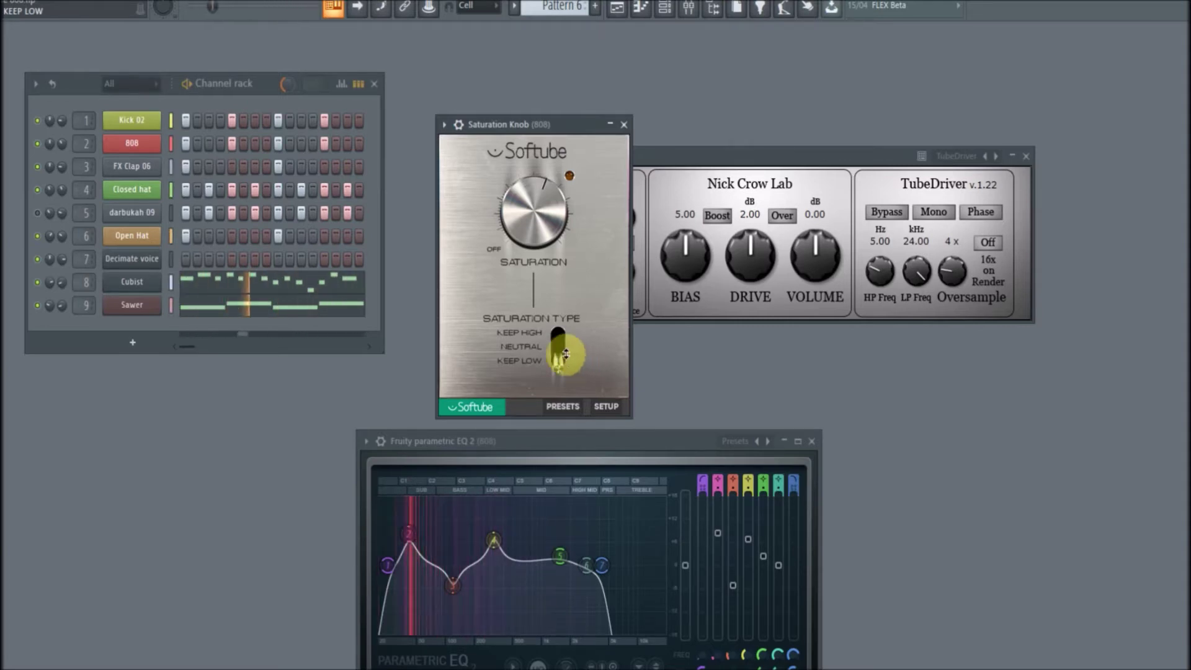
click(557, 346)
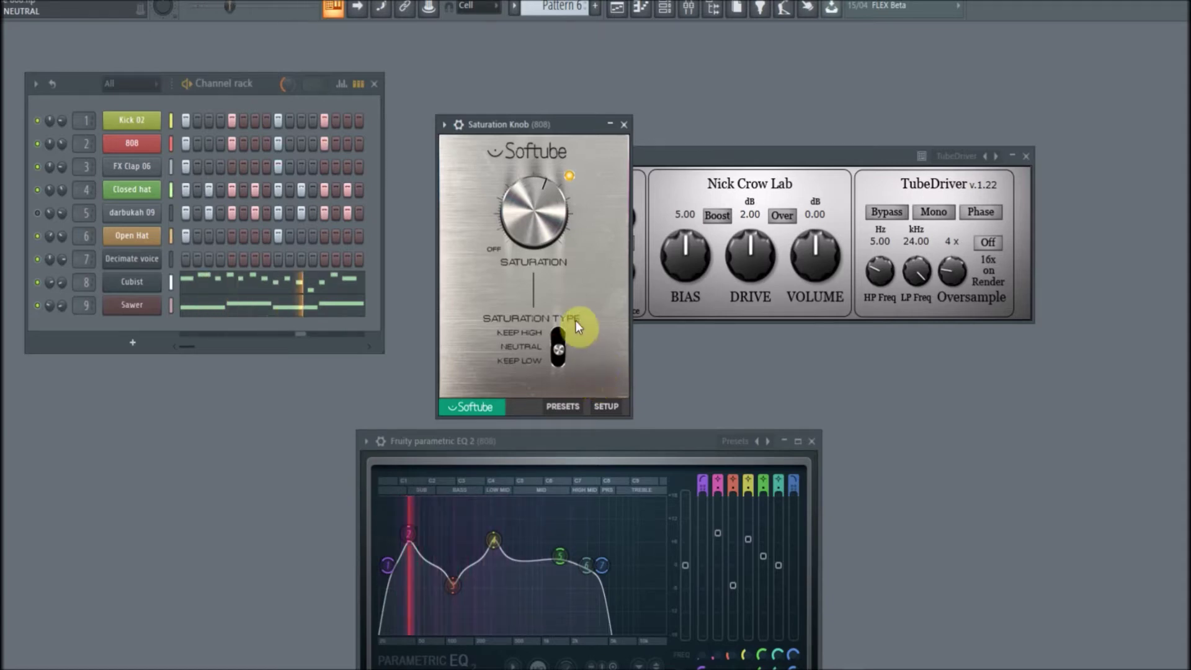
drag(560, 345, 557, 327)
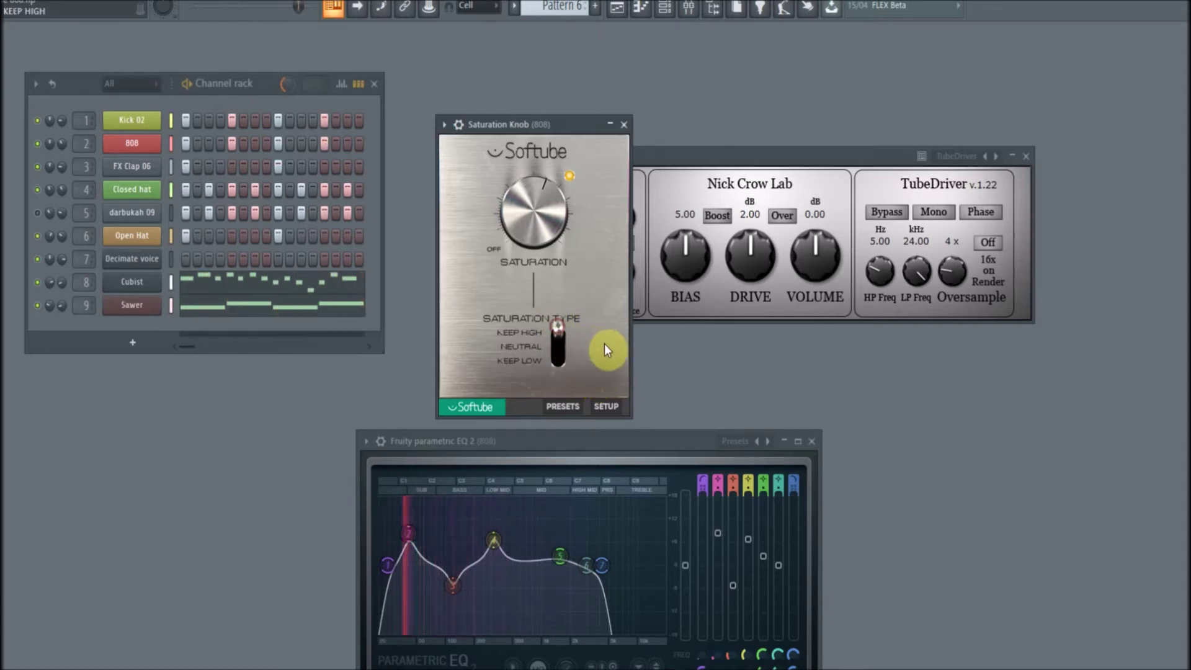
Lower the 808's saturation to about mid-range, and recheck the saturation type switch, leaving it on Keep High.
mouse_move(532, 186)
mouse_down()
mouse_move(536, 221)
mouse_move(501, 118)
mouse_move(518, 188)
mouse_up()
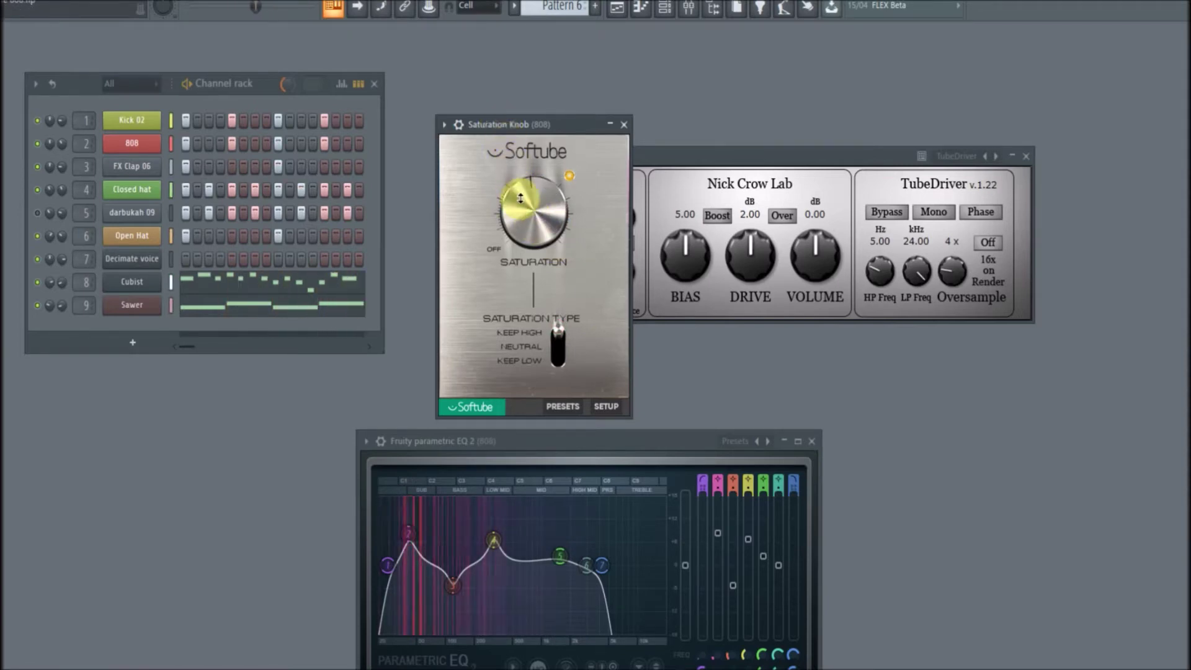
click(563, 359)
drag(561, 358, 557, 315)
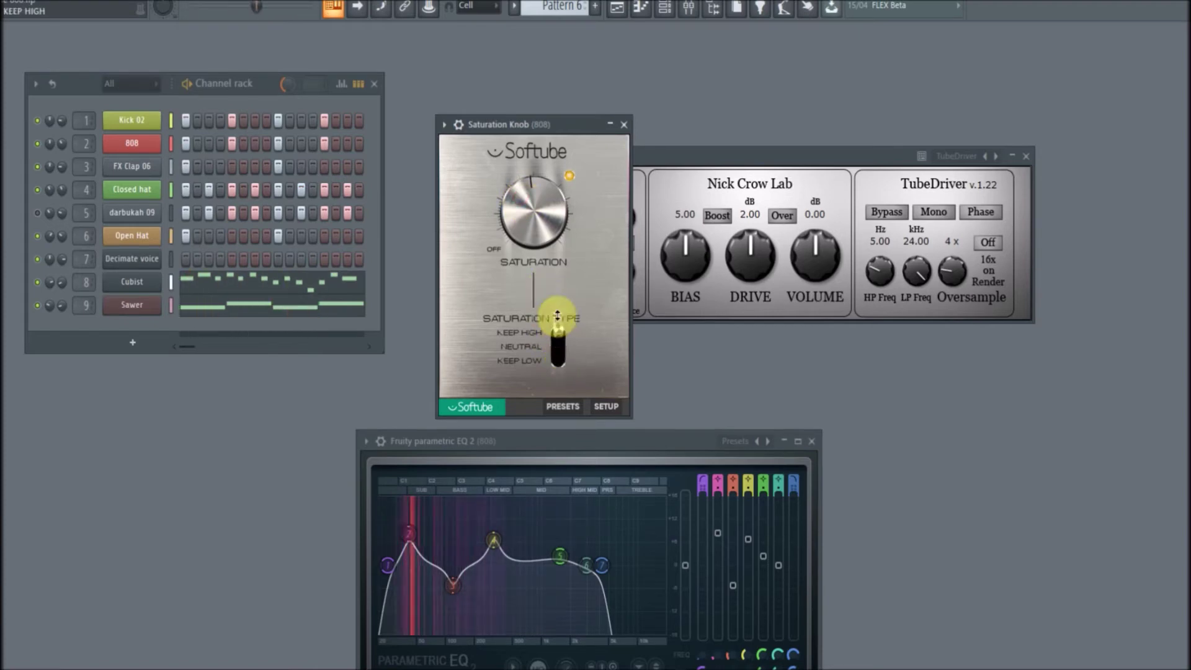
Mute the Cubist and Sawer channels, and turn the 808's saturation down to a low amount.
click(530, 181)
drag(530, 182, 541, 215)
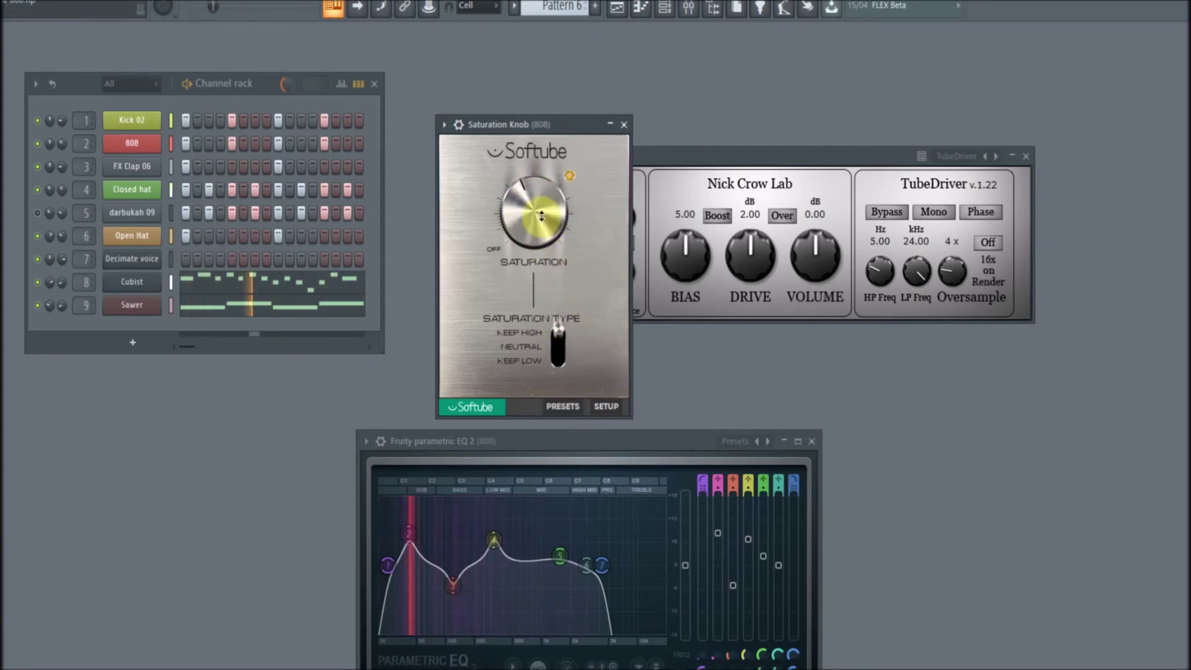
click(38, 305)
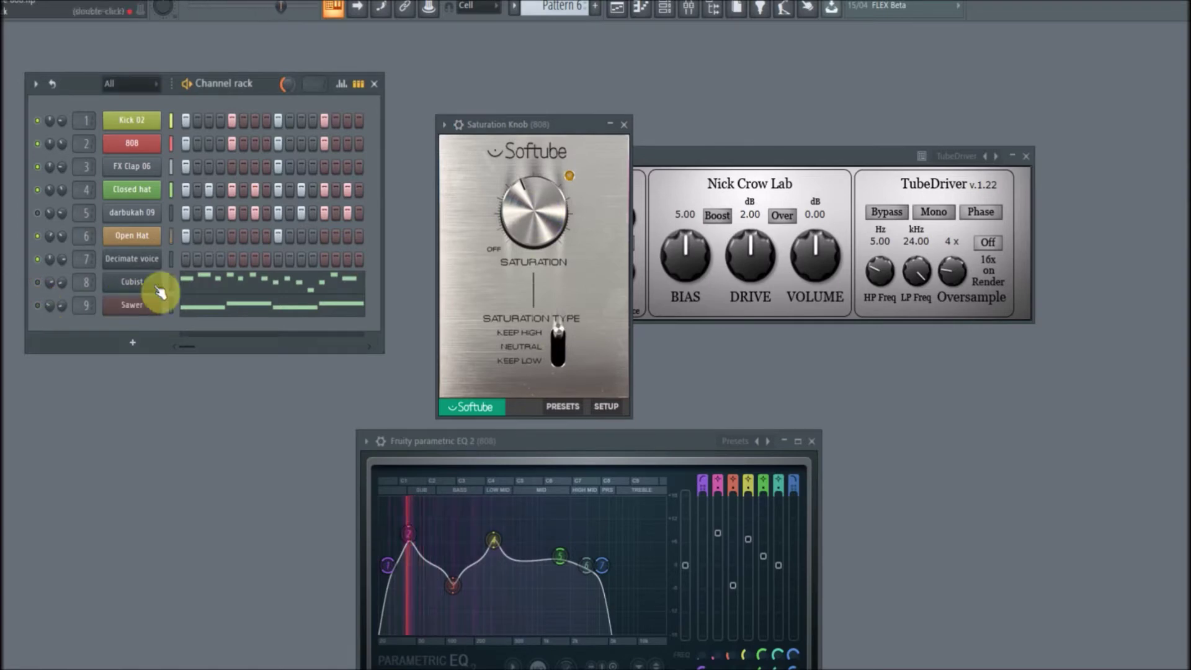
drag(529, 222, 526, 247)
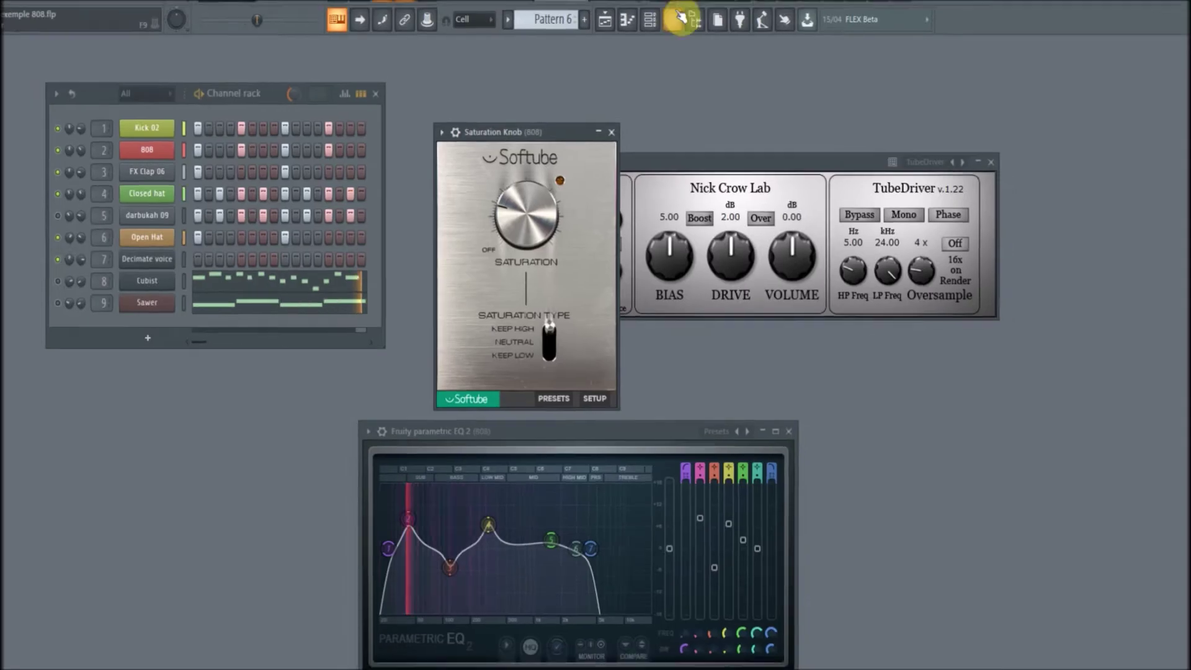
Toggle Fruity Blood Overdrive on the 808's mixer track to compare the sound, leaving it enabled.
click(665, 7)
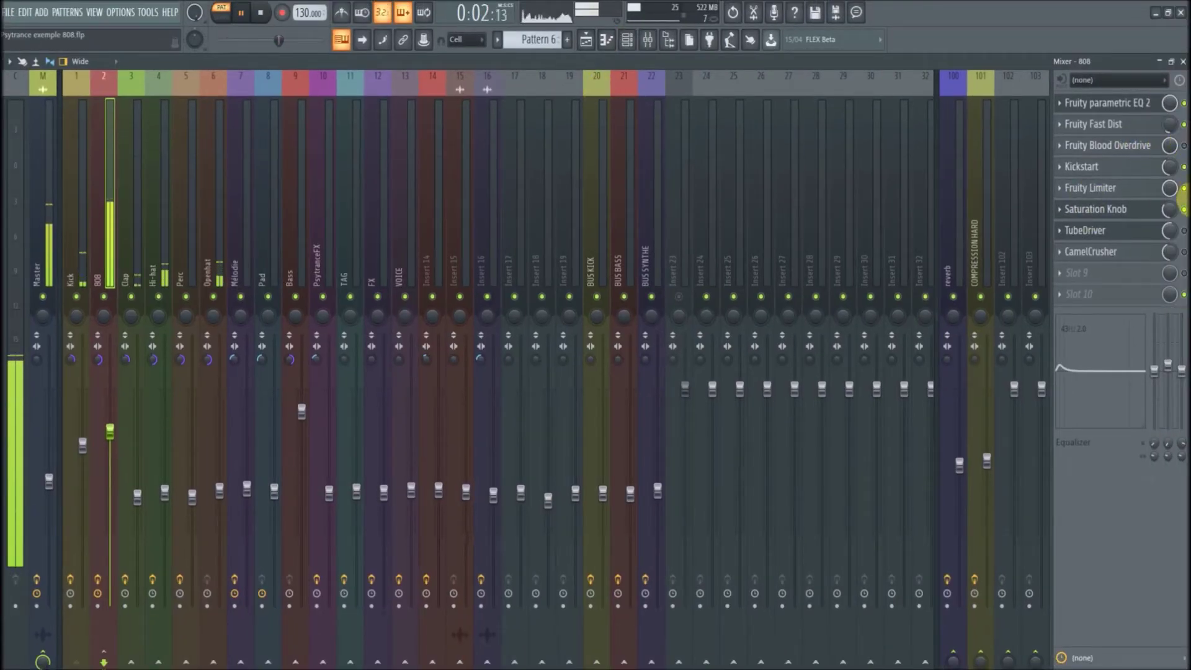
click(1184, 145)
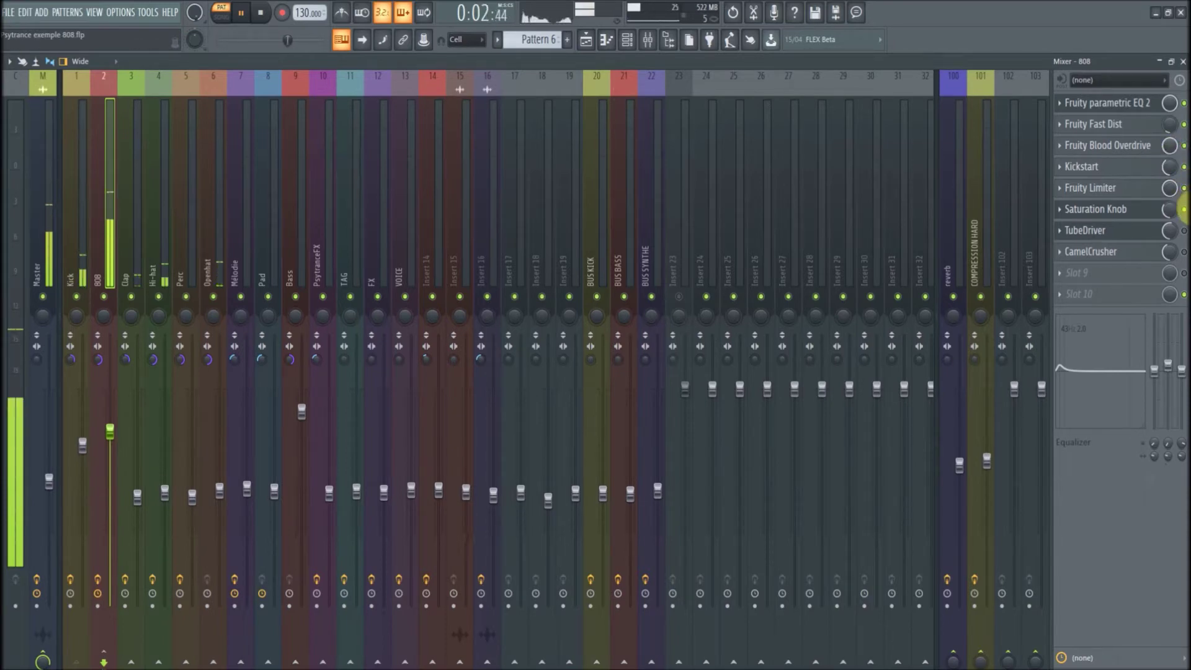
click(1184, 145)
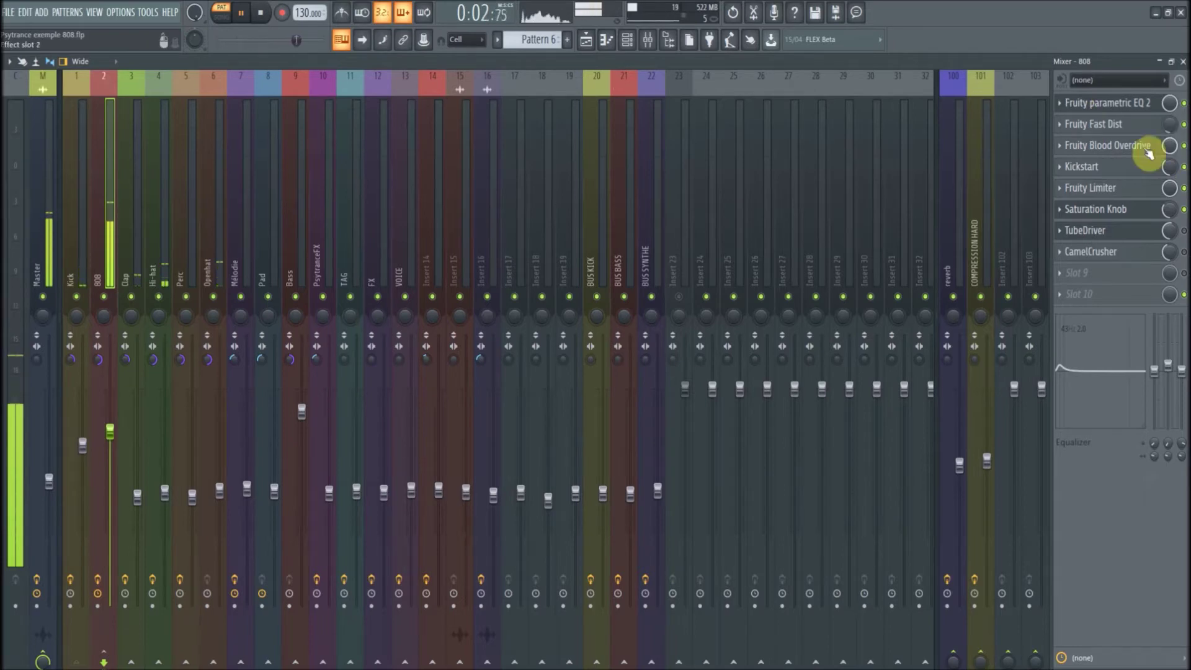
click(1184, 146)
click(1184, 147)
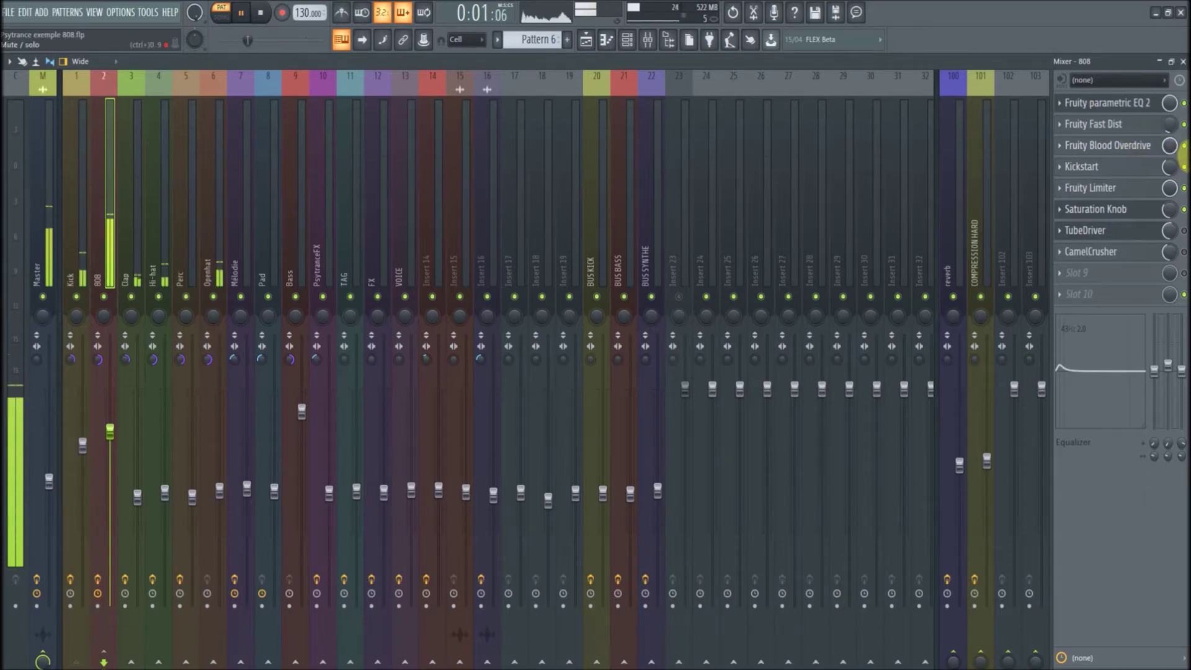
Mute every channel except Kick 02 and 808, and set CamelCrusher's mix level on the 808's mixer track to 54%.
click(1183, 61)
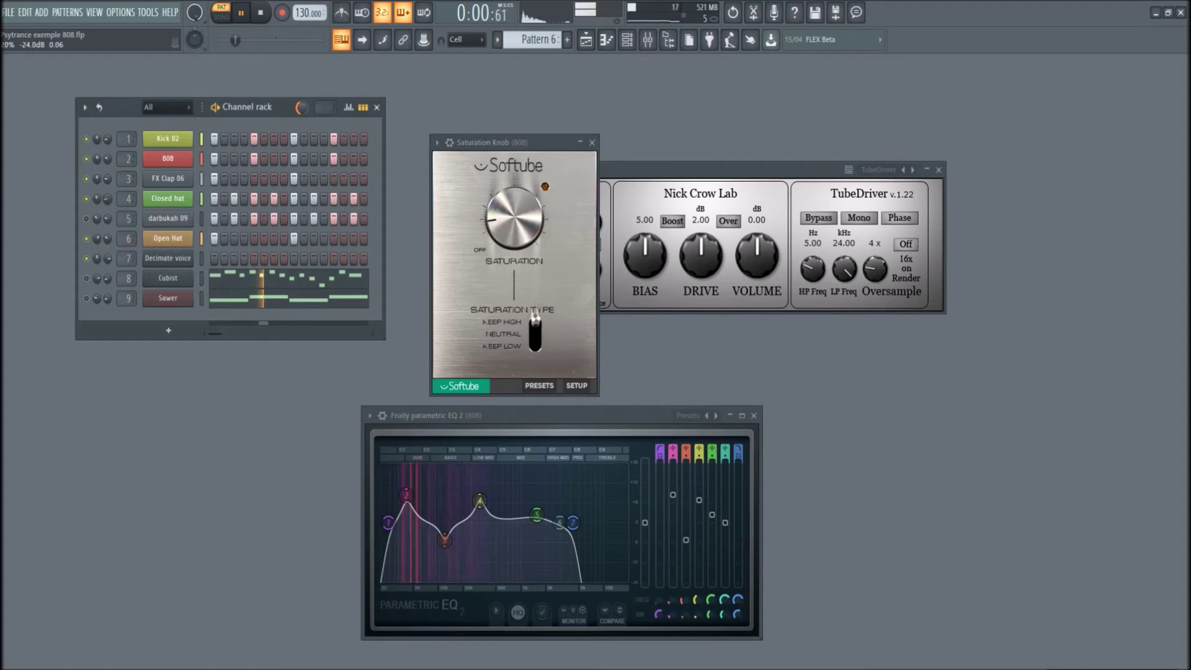
mouse_move(88, 285)
mouse_down()
mouse_move(93, 186)
mouse_move(355, 149)
mouse_up()
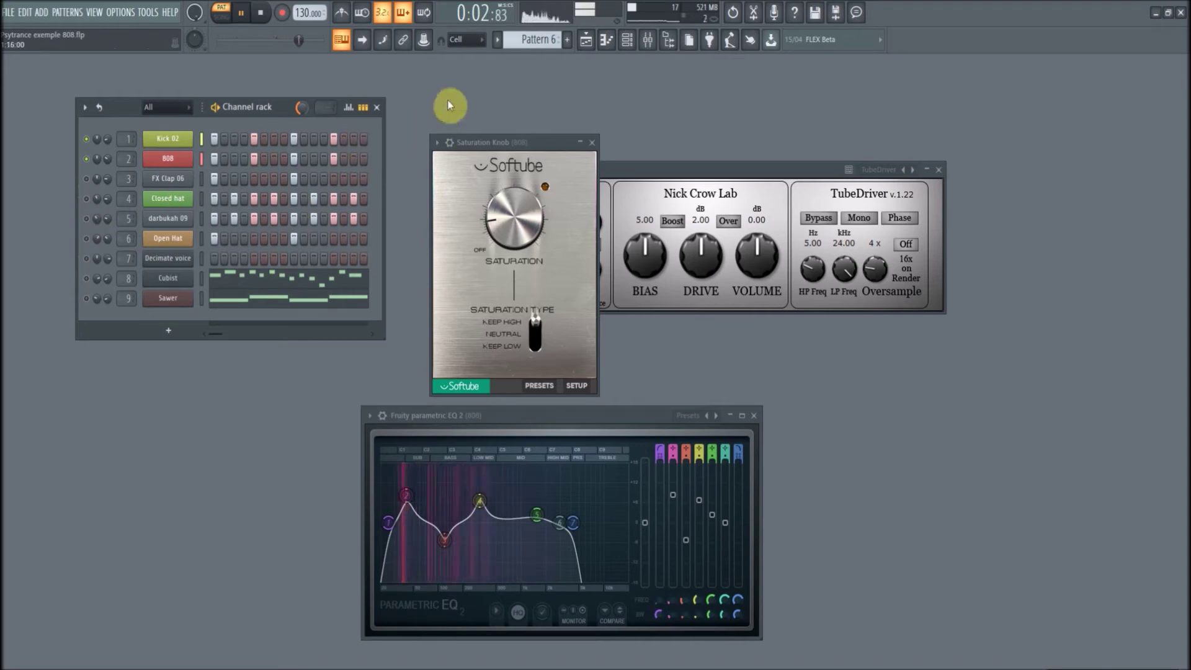
click(644, 42)
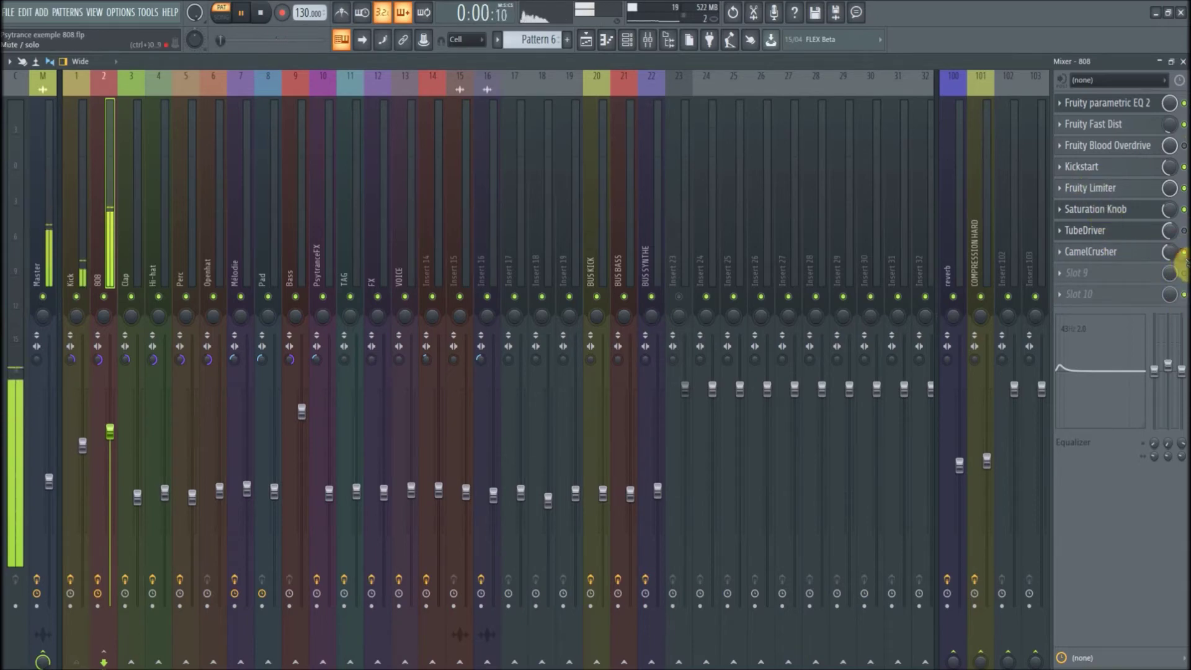
drag(1170, 252, 1171, 267)
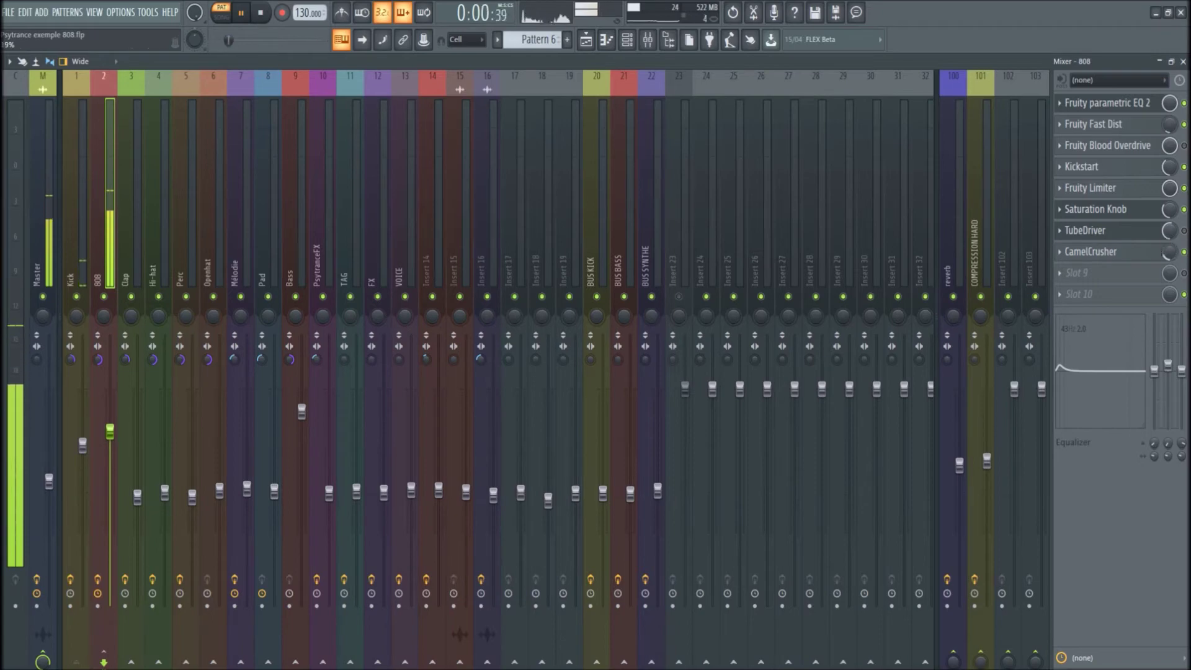
drag(1170, 259, 1170, 253)
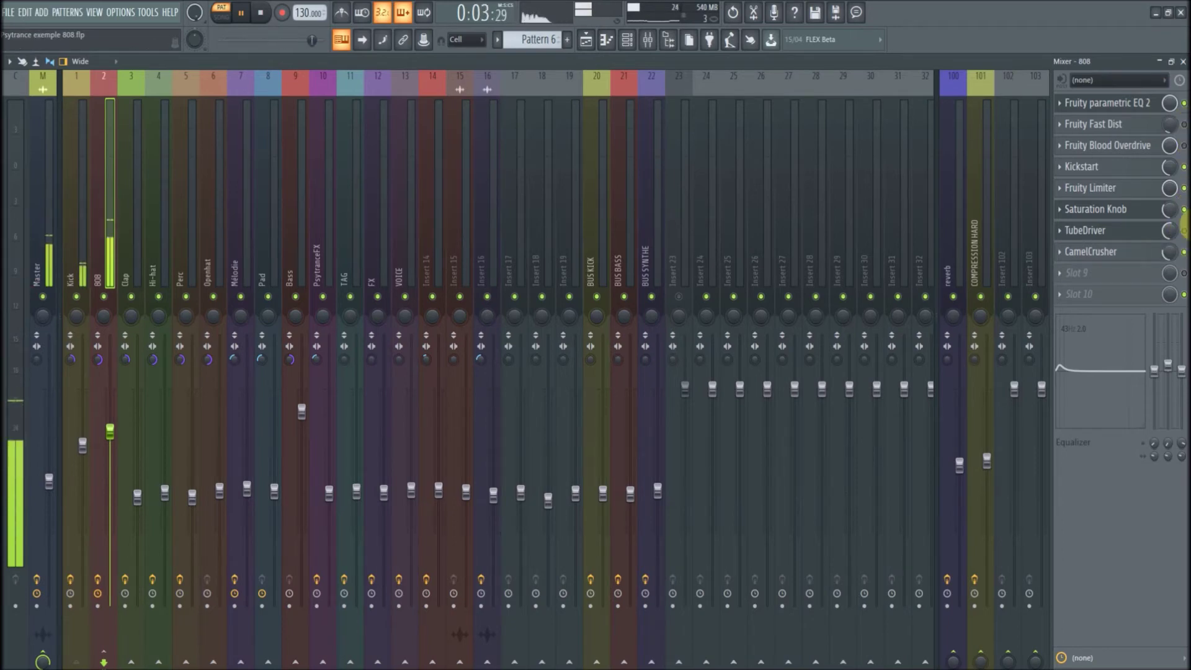
drag(1171, 250, 1171, 285)
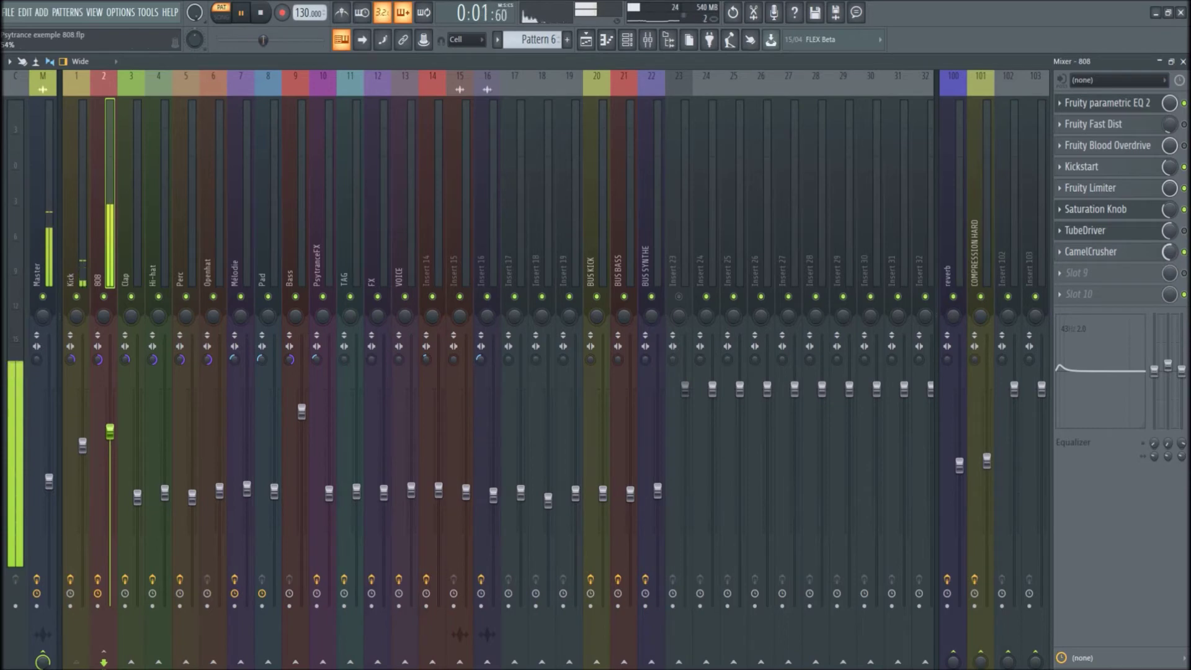
click(1182, 61)
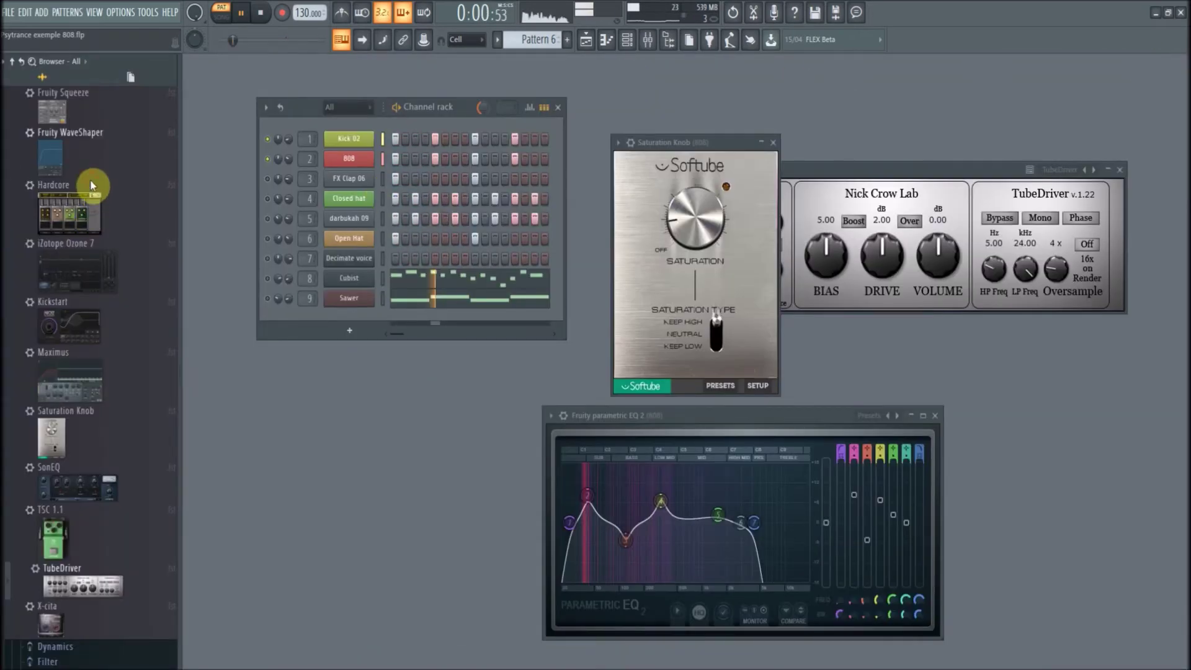
Hide the browser, unmute the muted channels to hear the full mix, and raise the 808's Saturation Knob to 2.5.
key(alt+F8)
click(88, 258)
click(88, 278)
click(87, 297)
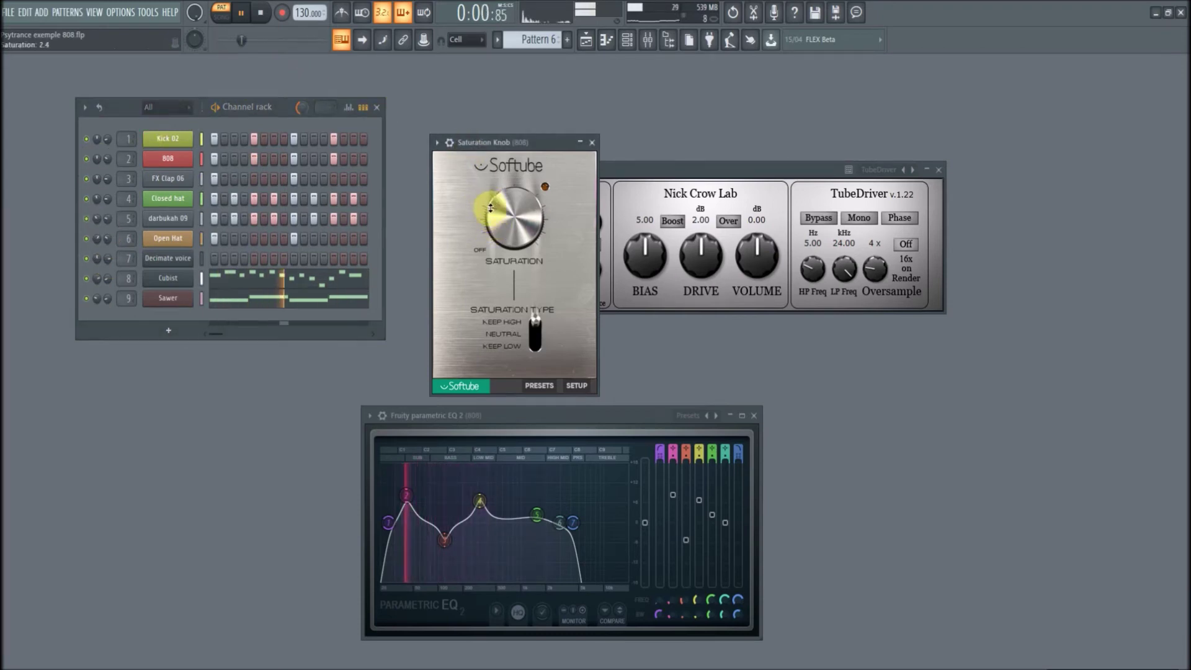
scroll(491, 208, up, 1)
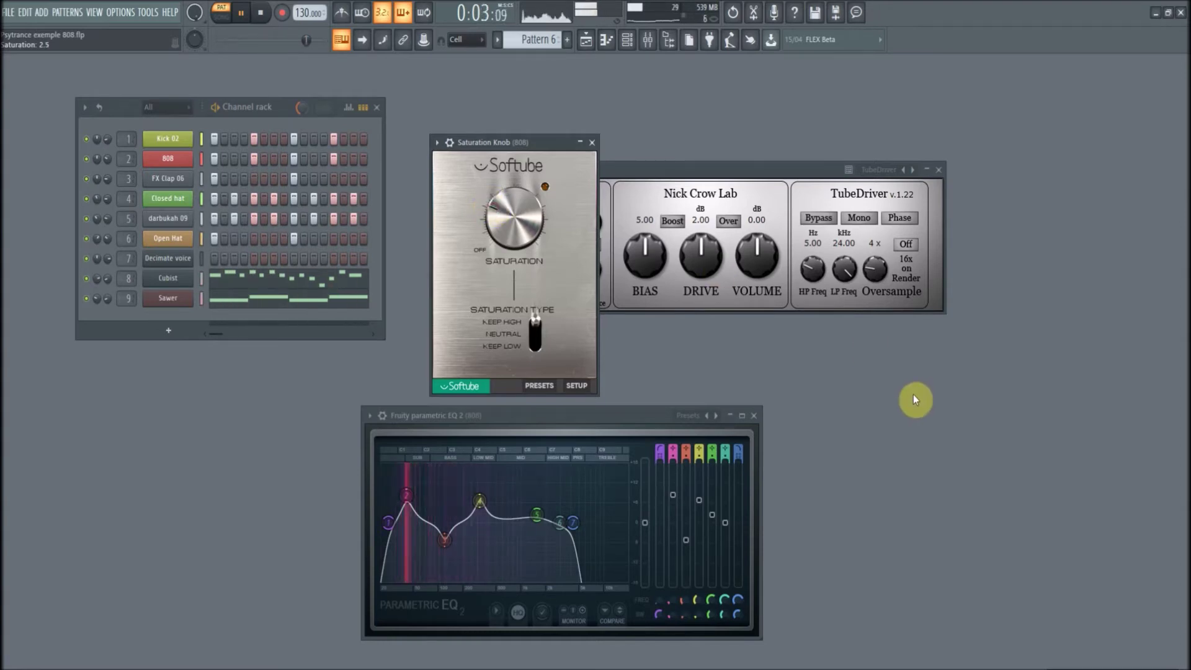
Mute all the other channels so that only the 808 plays.
click(86, 298)
click(86, 278)
click(86, 258)
click(86, 238)
click(86, 218)
click(87, 198)
click(86, 179)
click(86, 159)
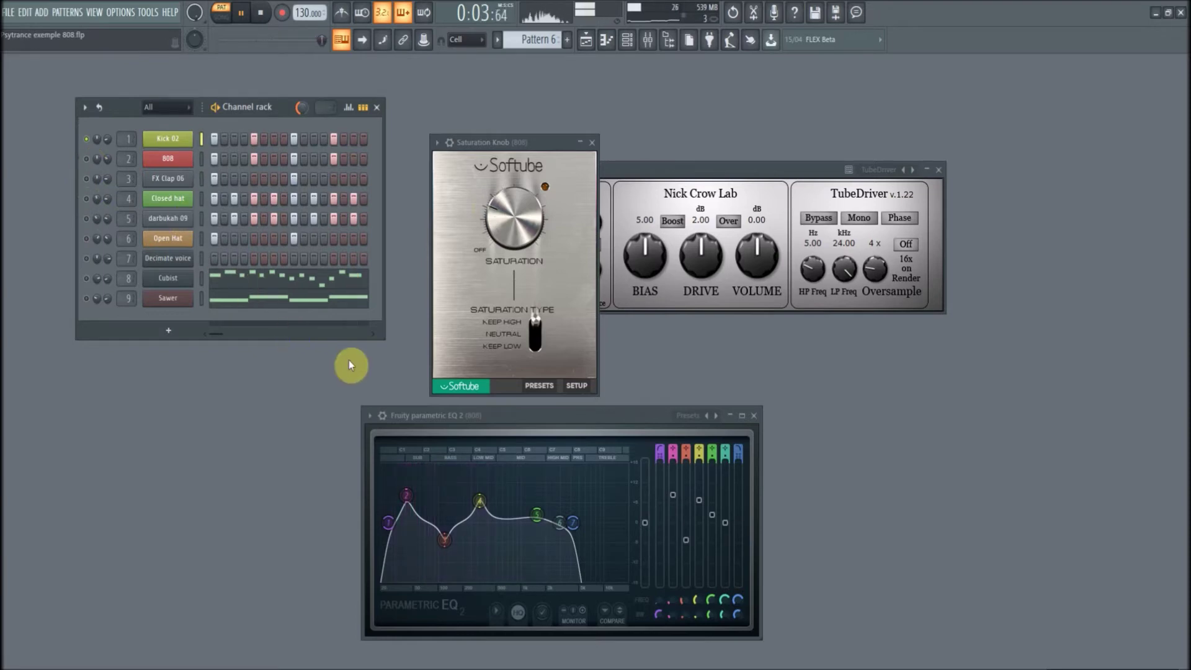
click(86, 158)
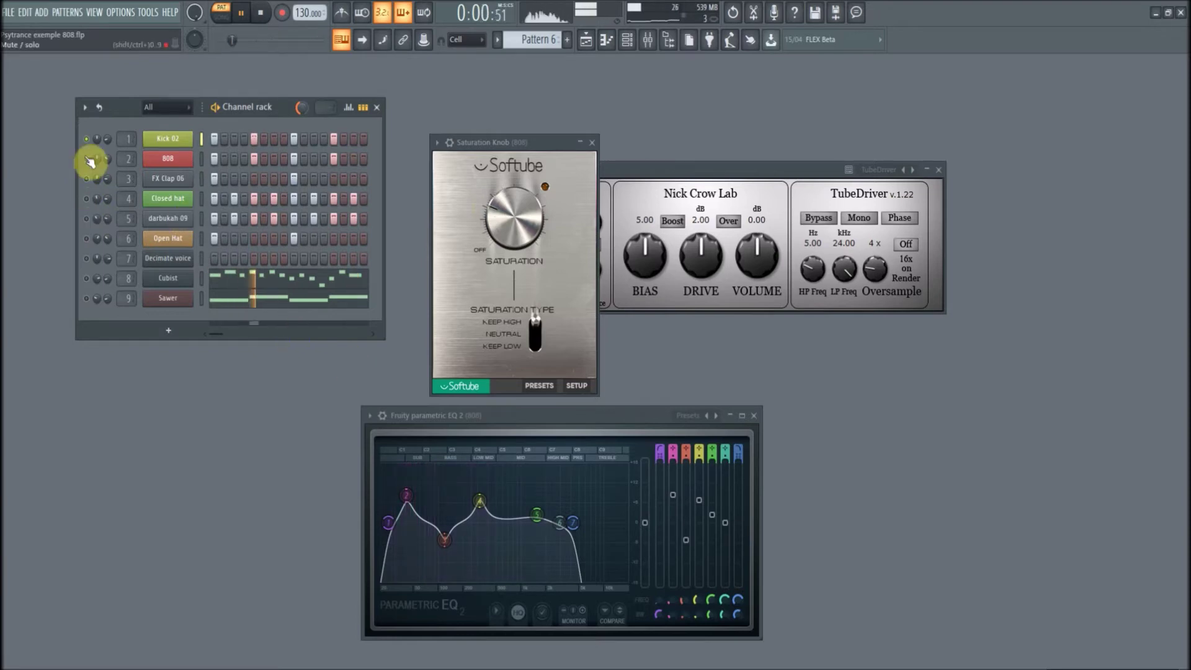
Close the Saturation Knob window, move TubeDriver into the free space above the parametric EQ, and stop playback.
click(600, 144)
drag(642, 177, 574, 183)
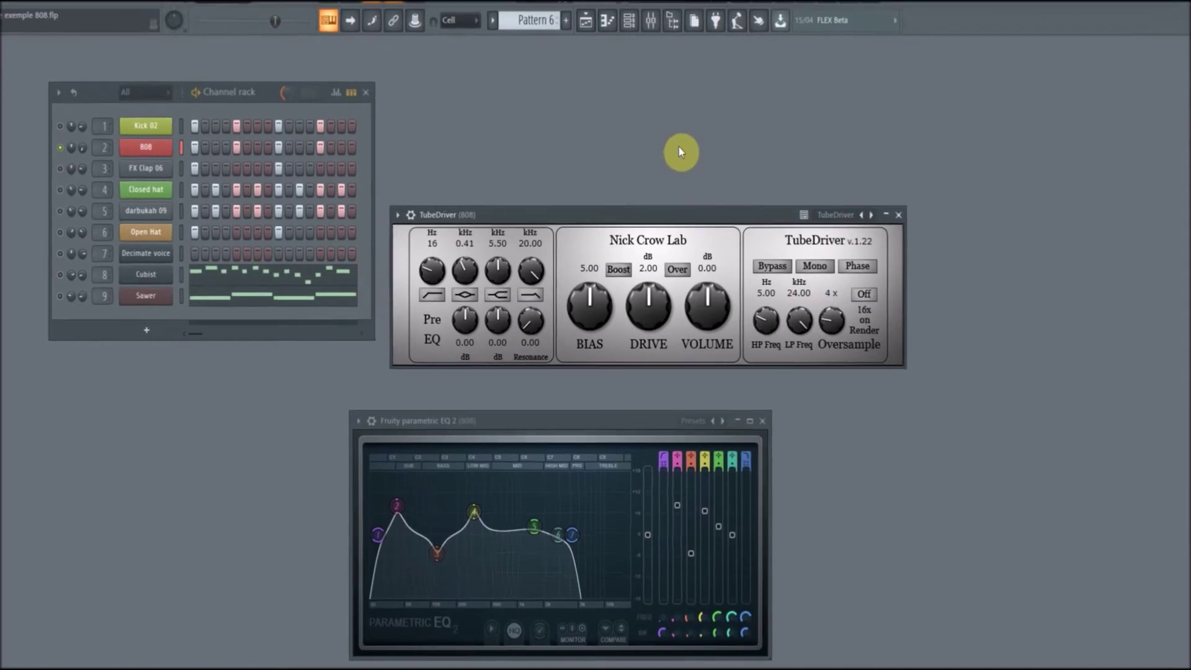
key(space)
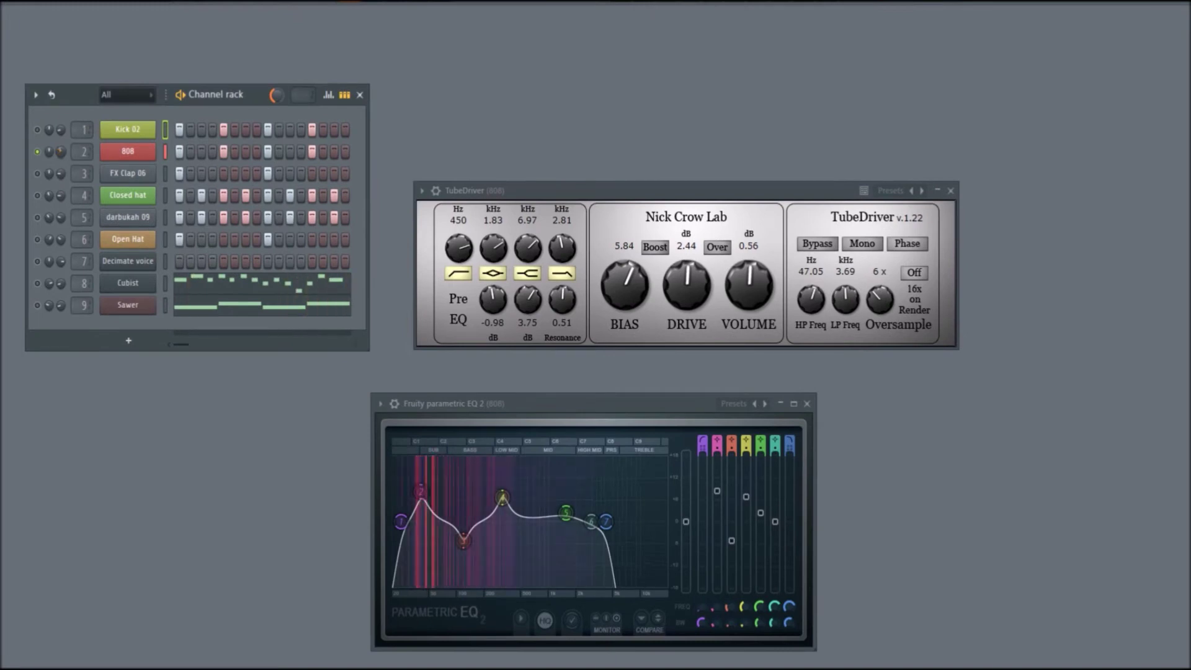
Adjust the 808 channel's volume in the channel rack and move the TubeDriver window closer to it.
drag(60, 152, 61, 162)
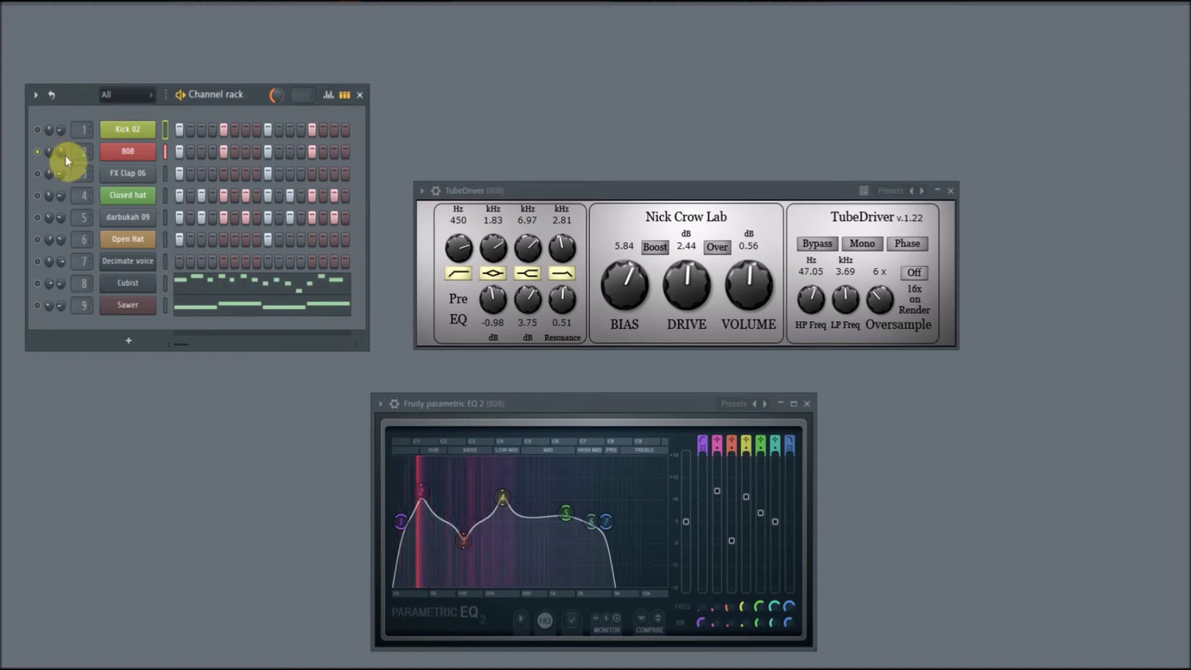
drag(630, 184, 573, 192)
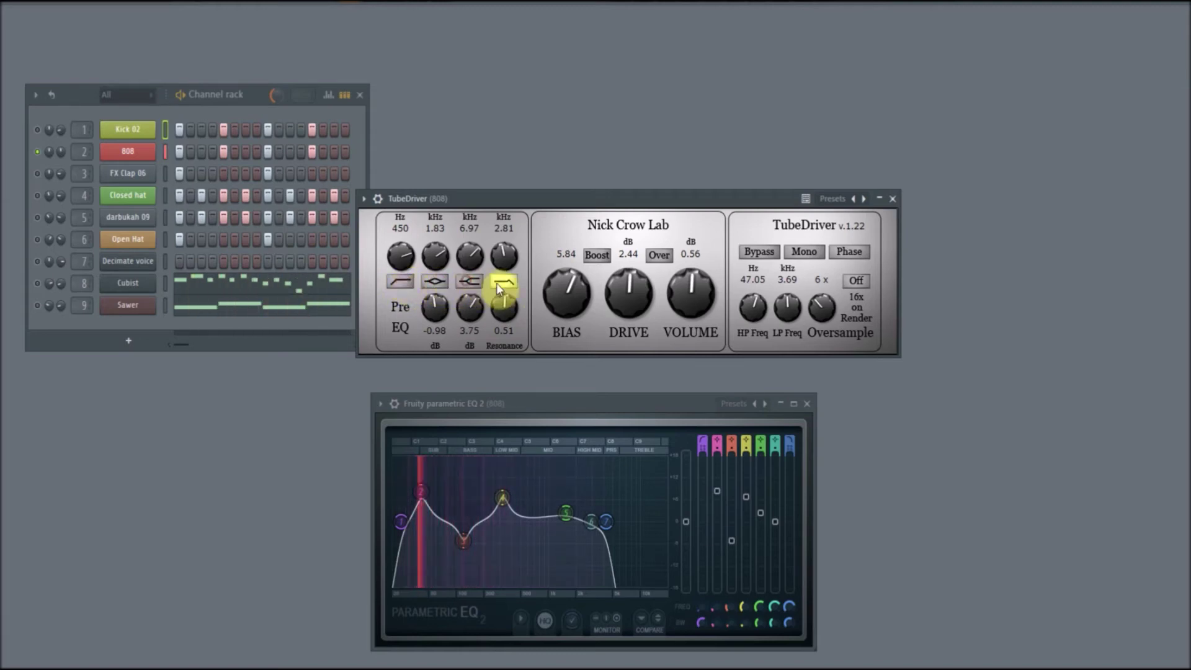
Enable TubeDriver's Pre EQ low-cut filter at 378 Hz and its bell band at 1.33 kHz with 3.91 dB gain.
click(393, 282)
drag(400, 255, 434, 258)
click(434, 281)
key(space)
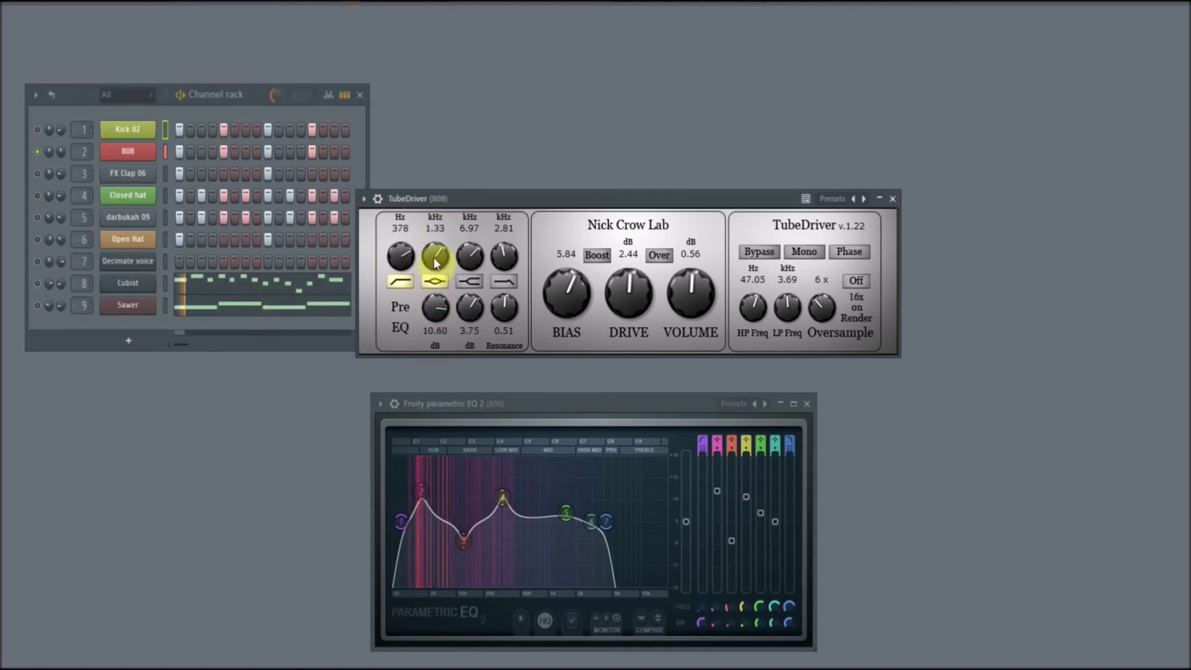
drag(433, 311, 478, 260)
Enable the Pre EQ high shelf at 9.17 kHz and the high-cut filter at 14.95 kHz with 0.88 resonance.
click(469, 281)
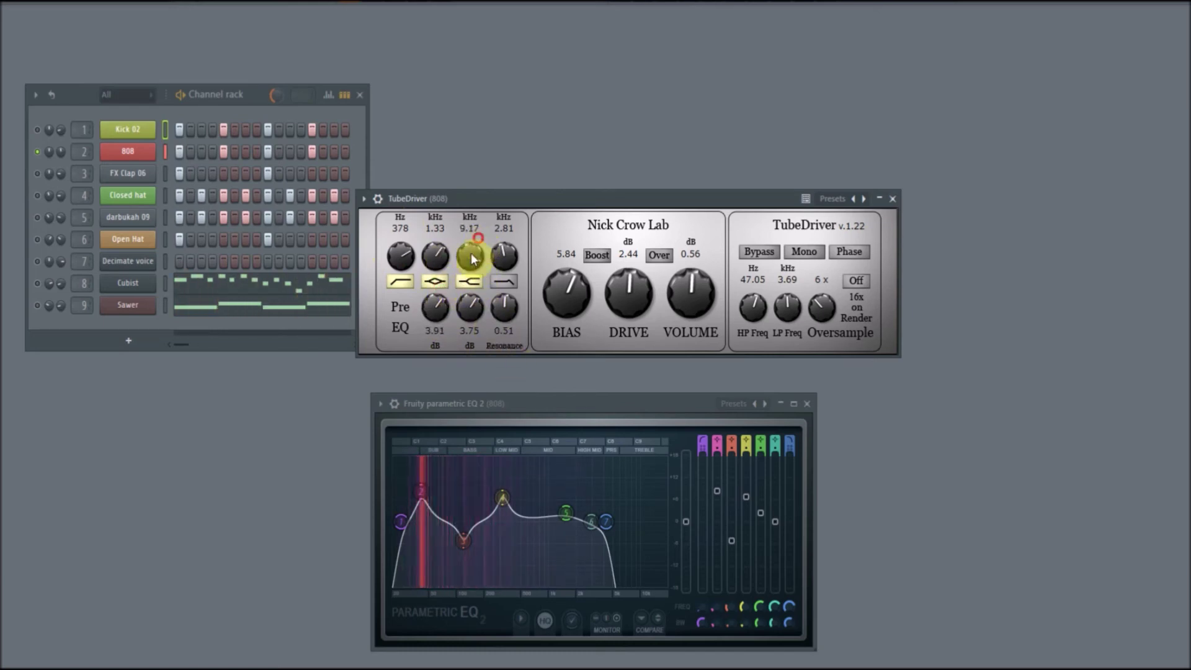
mouse_move(468, 304)
mouse_down()
mouse_move(472, 259)
mouse_move(516, 419)
mouse_move(476, 248)
mouse_move(486, 300)
mouse_up()
click(500, 281)
drag(500, 258, 526, 300)
drag(513, 243, 588, 185)
drag(506, 307, 501, 238)
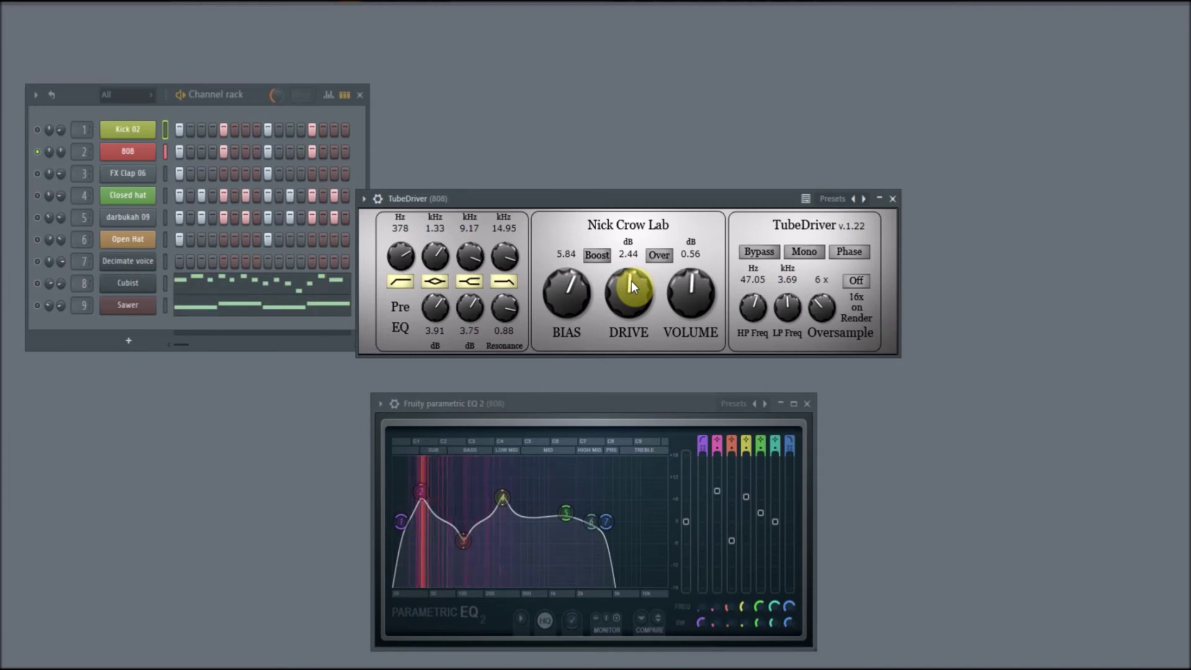
Set TubeDriver's drive to 3.14 dB and its volume to 6.64 dB.
drag(626, 274, 626, 177)
scroll(622, 267, down, 3)
drag(628, 250, 720, 251)
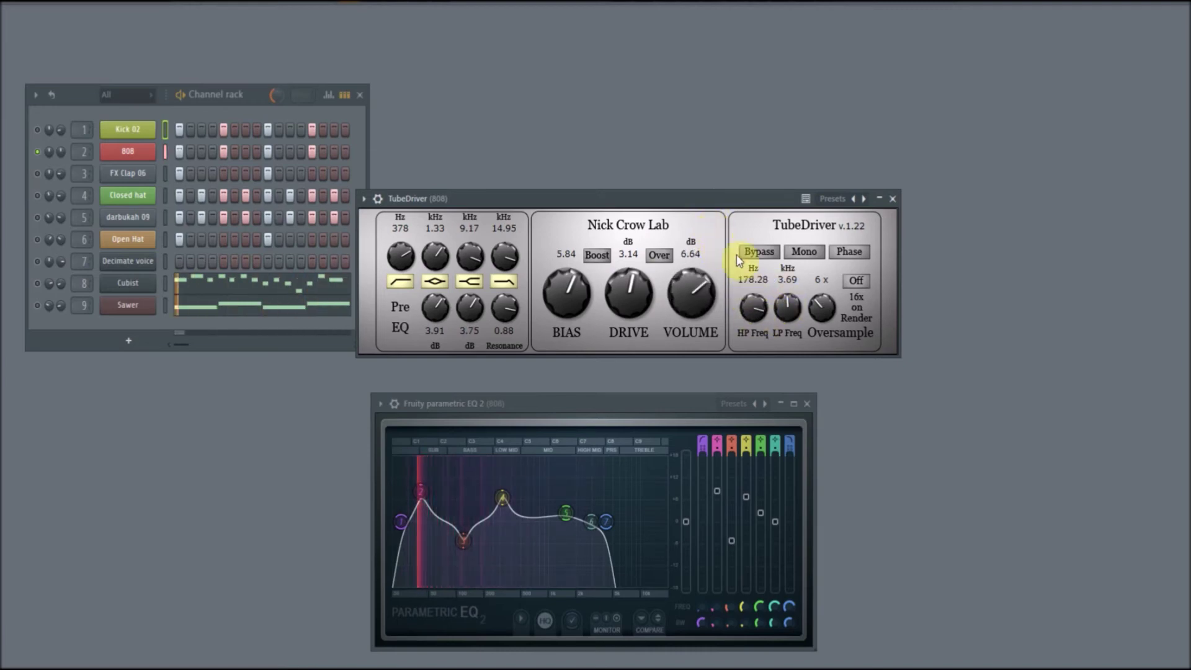
Switch TubeDriver to mono with 9x oversampling, and set HP Freq to about 195 Hz and LP Freq to 5.91 kHz.
drag(742, 266, 794, 304)
click(804, 251)
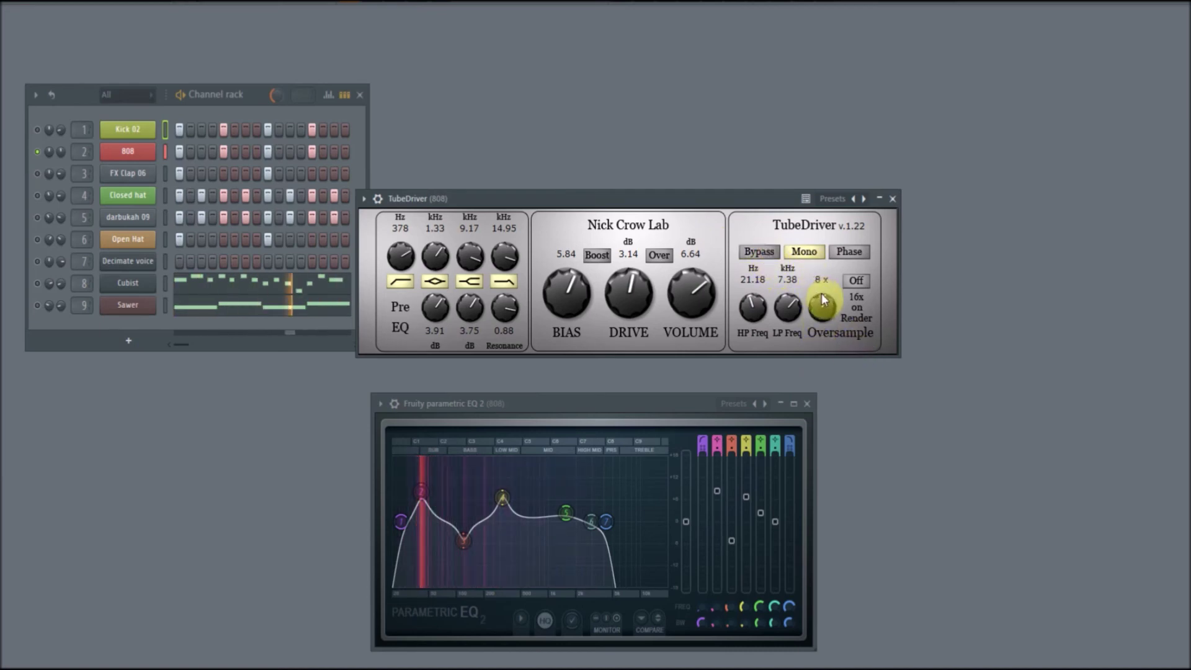
scroll(819, 304, up, 1)
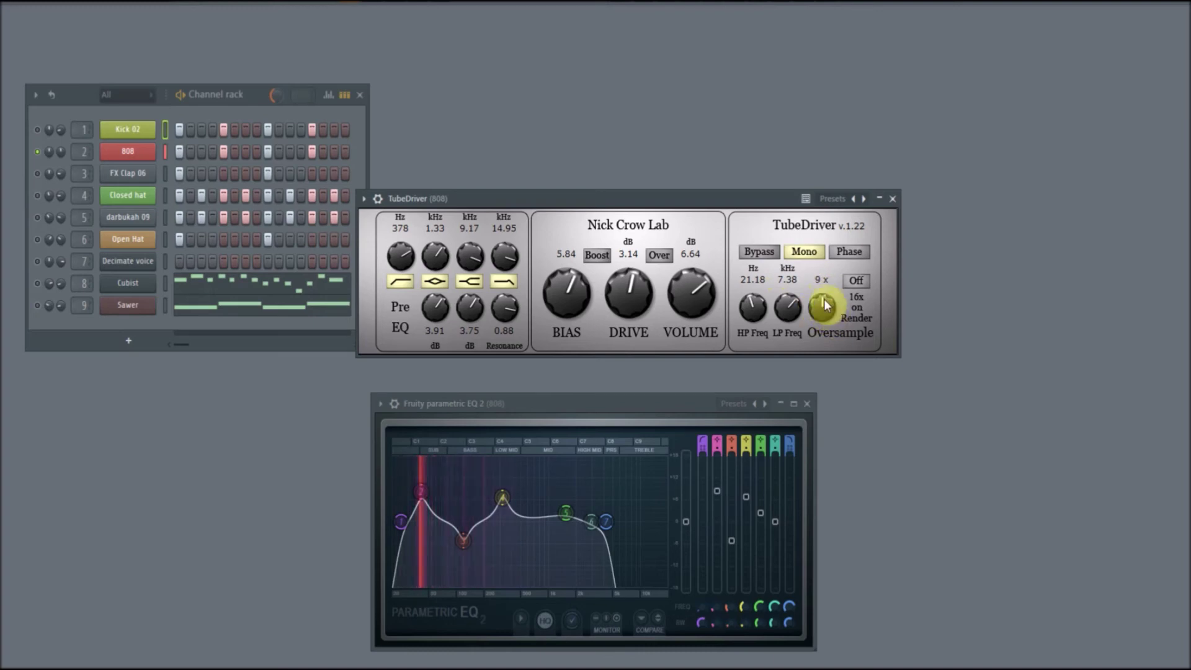
drag(798, 306, 791, 273)
drag(752, 308, 750, 240)
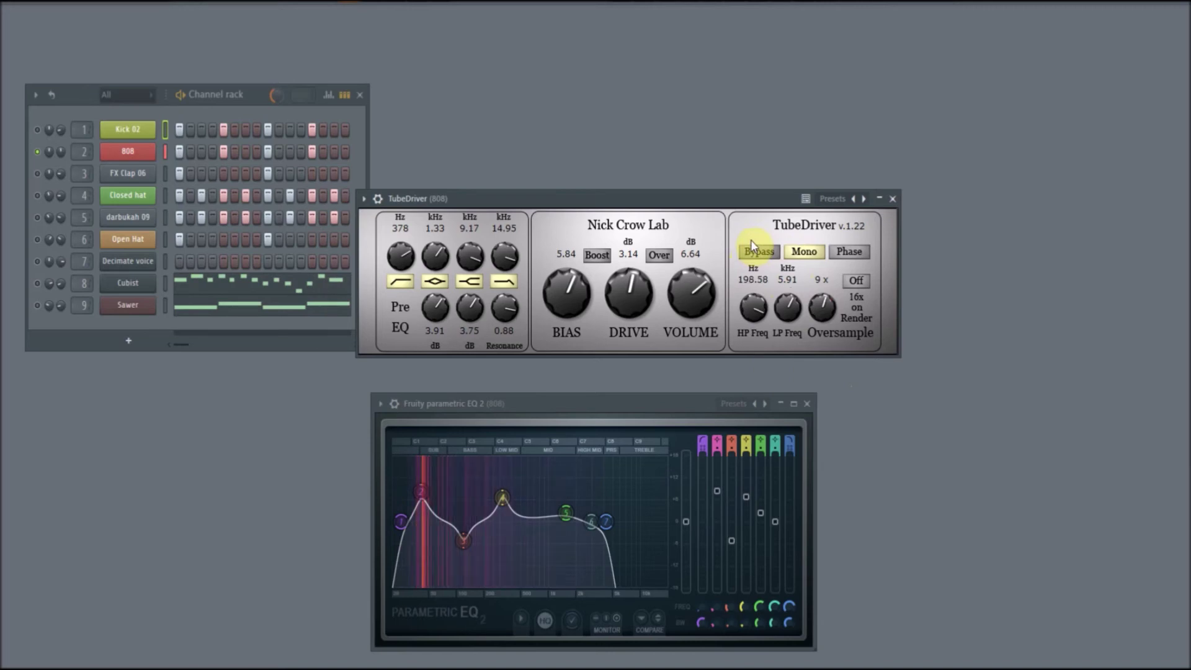
Toggle TubeDriver's bypass during playback to compare the 808 with and without it, leaving the effect active.
click(760, 249)
key(space)
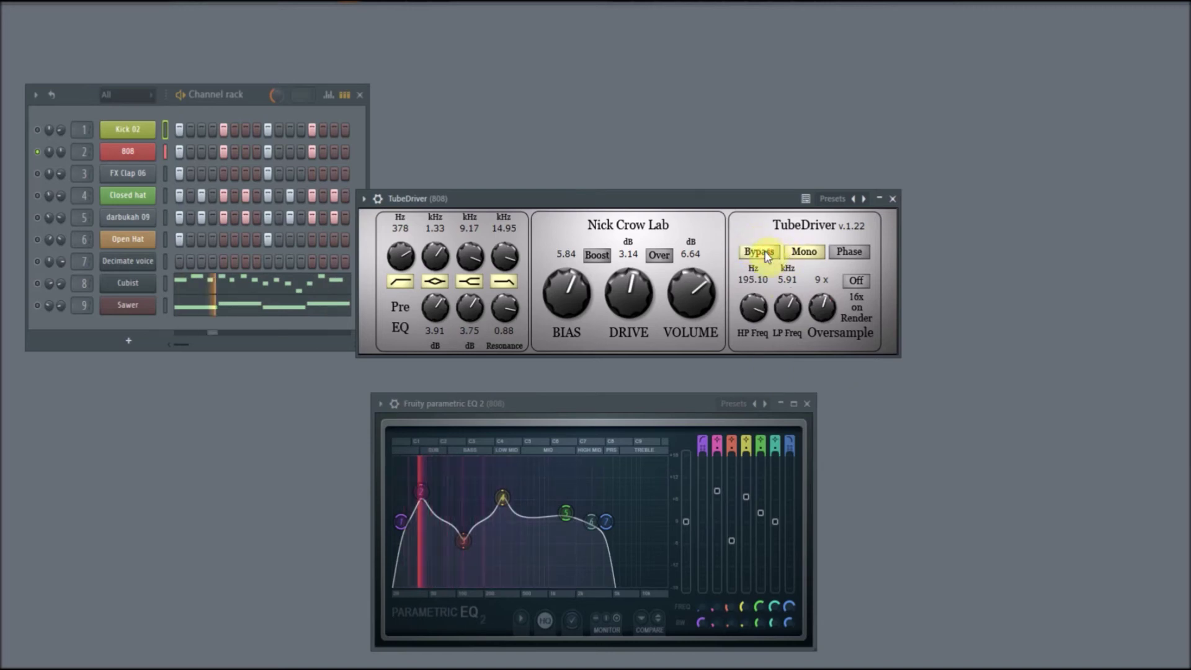
click(766, 253)
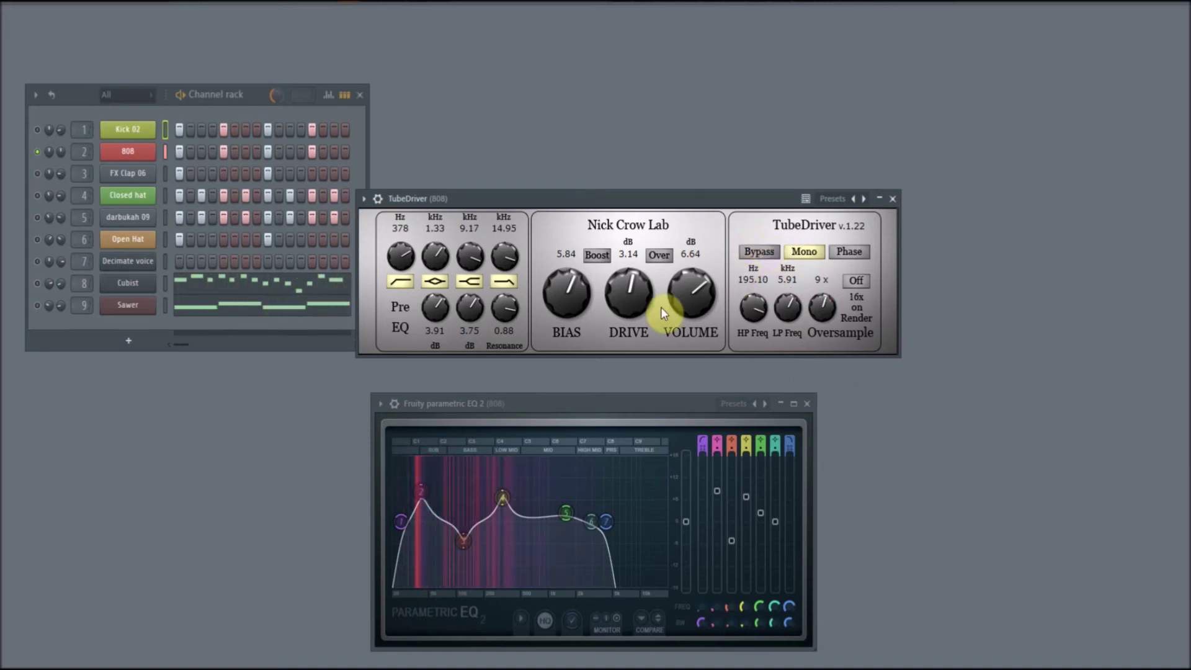
Set TubeDriver's volume to 7.42 dB, try Boost and a much lower drive, and bring the drive to 3.58 dB.
drag(694, 297, 697, 258)
drag(636, 285, 667, 317)
click(599, 257)
click(593, 255)
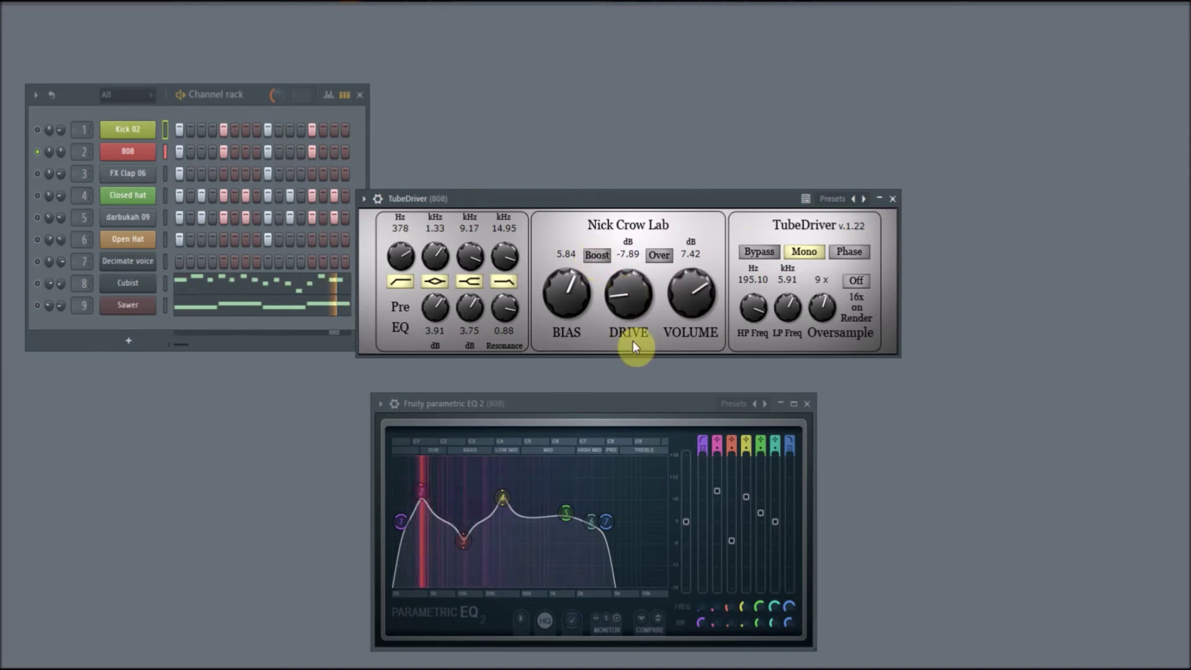
scroll(621, 288, up, 1)
drag(621, 288, 639, 258)
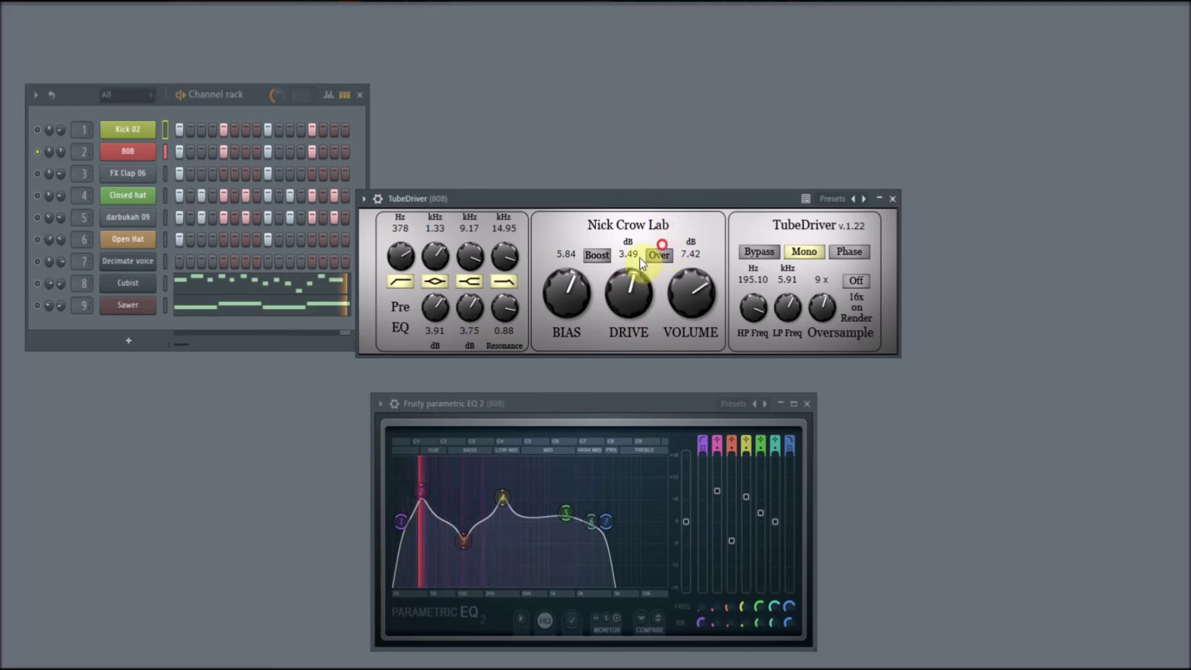
Lower the Pre EQ low cut to 12 Hz and set the bell band to 0.20 kHz with -9.46 dB gain.
drag(418, 304, 470, 391)
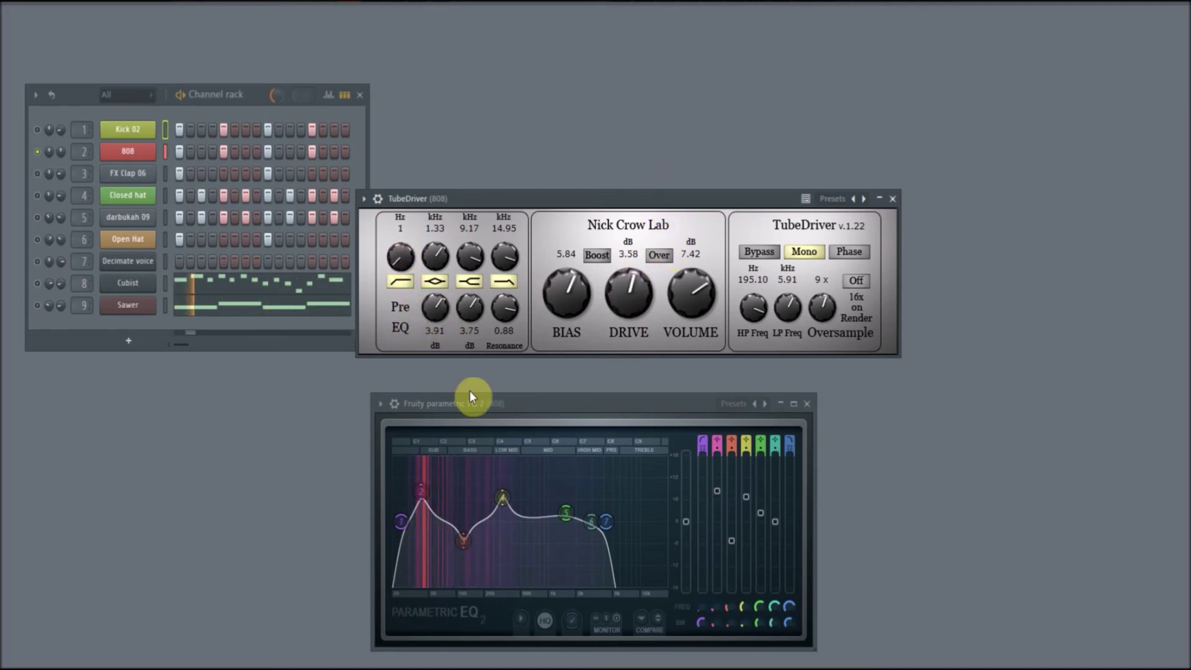
drag(400, 256, 437, 319)
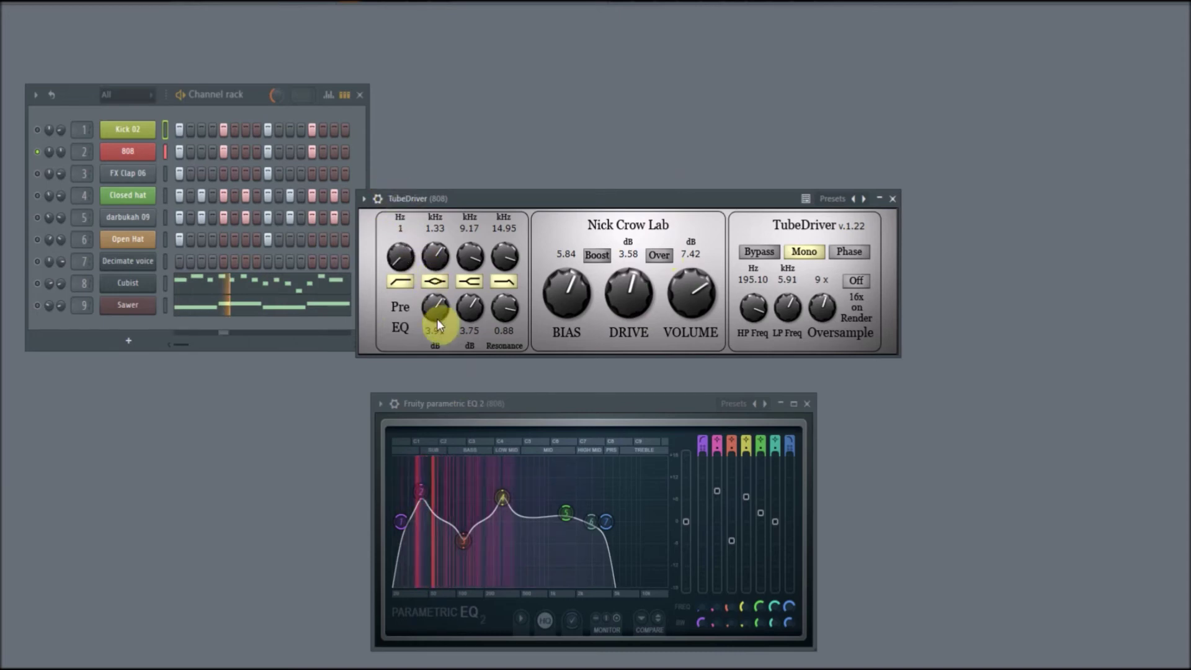
mouse_move(438, 259)
mouse_down()
mouse_move(461, 325)
mouse_move(408, 151)
mouse_move(451, 294)
mouse_move(436, 251)
mouse_up()
drag(437, 304, 478, 374)
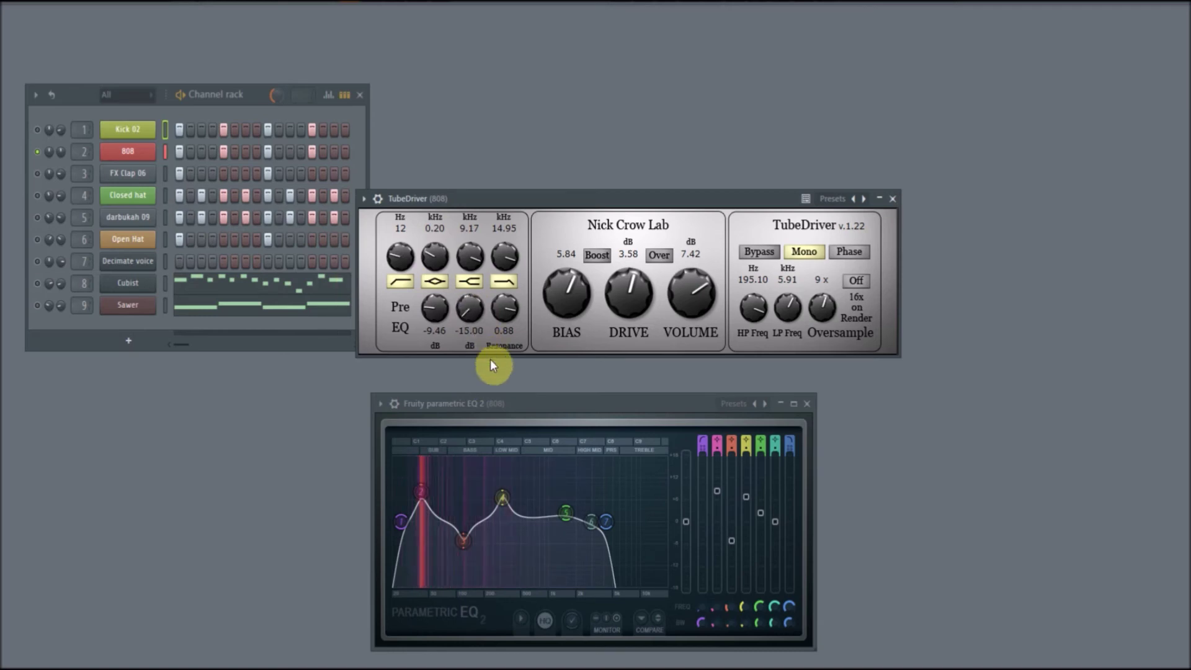
Set the Pre EQ high shelf to 4.33 kHz at -7.83 dB and the high cut to 4.24 kHz with 0.74 resonance.
drag(506, 376, 558, 374)
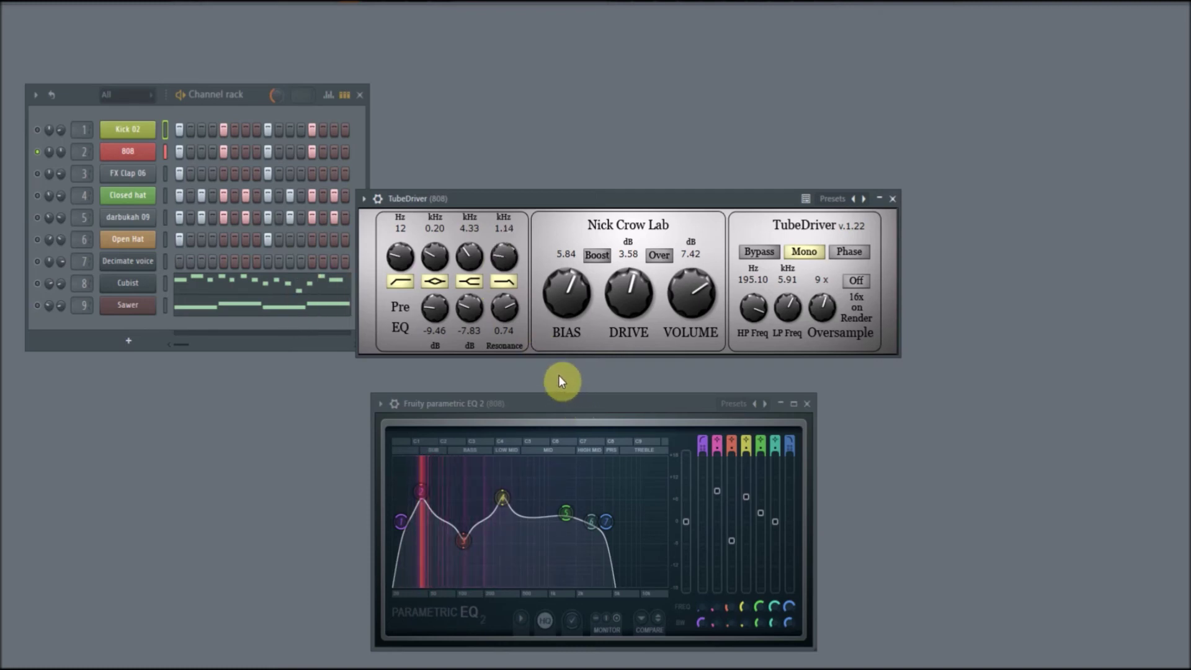
click(768, 251)
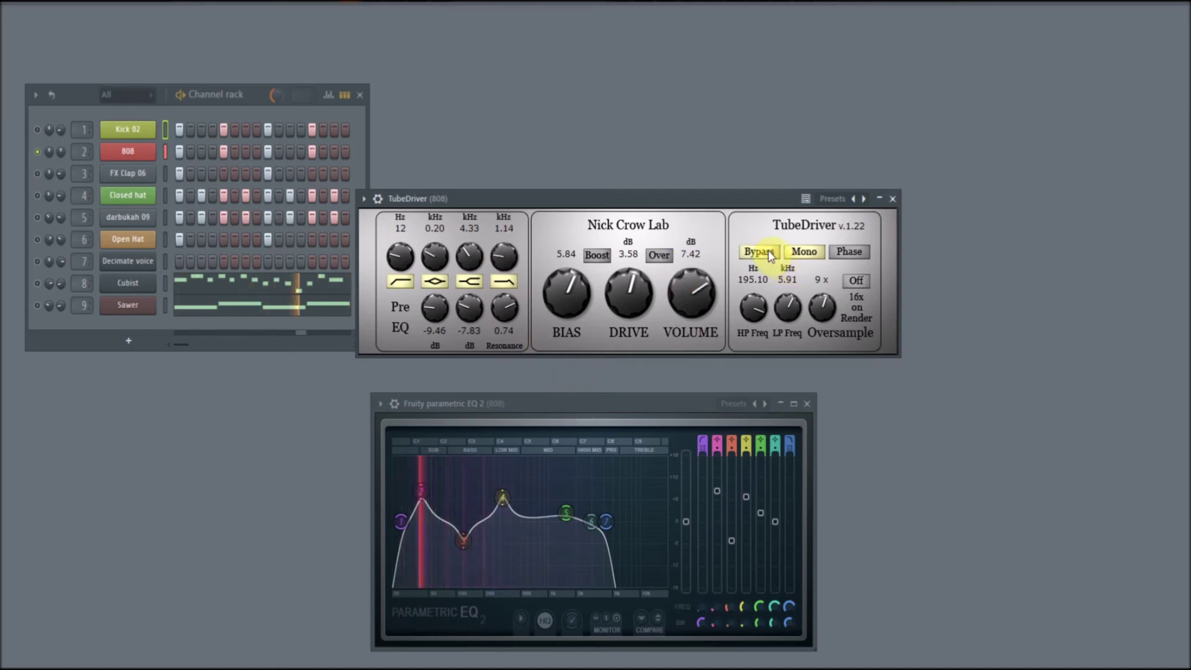
drag(504, 256, 489, 203)
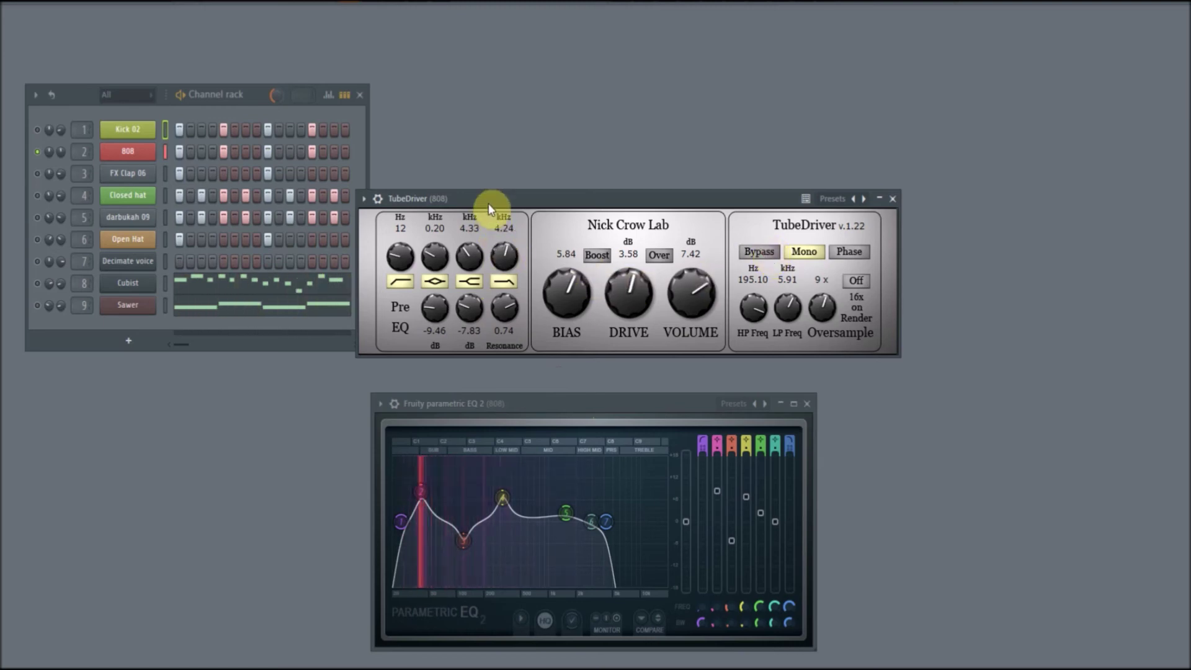
Compare the 808 with TubeDriver bypassed, and set TubeDriver's volume to 9.22 dB and HP Freq to 1.01 Hz.
click(769, 252)
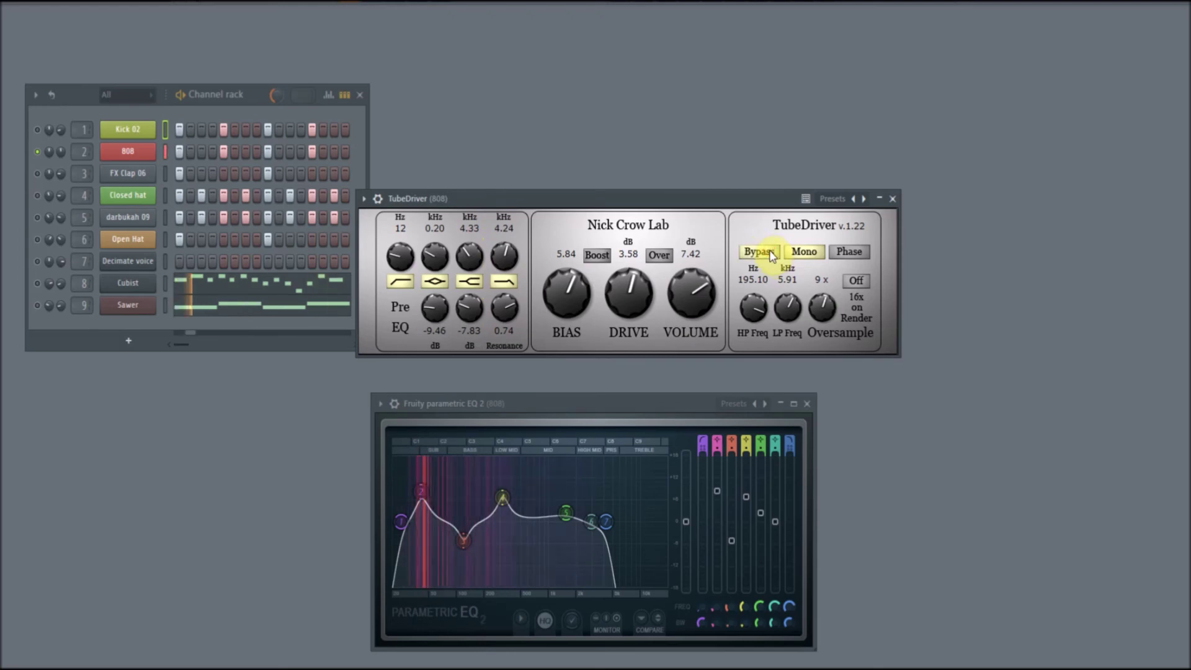
click(769, 252)
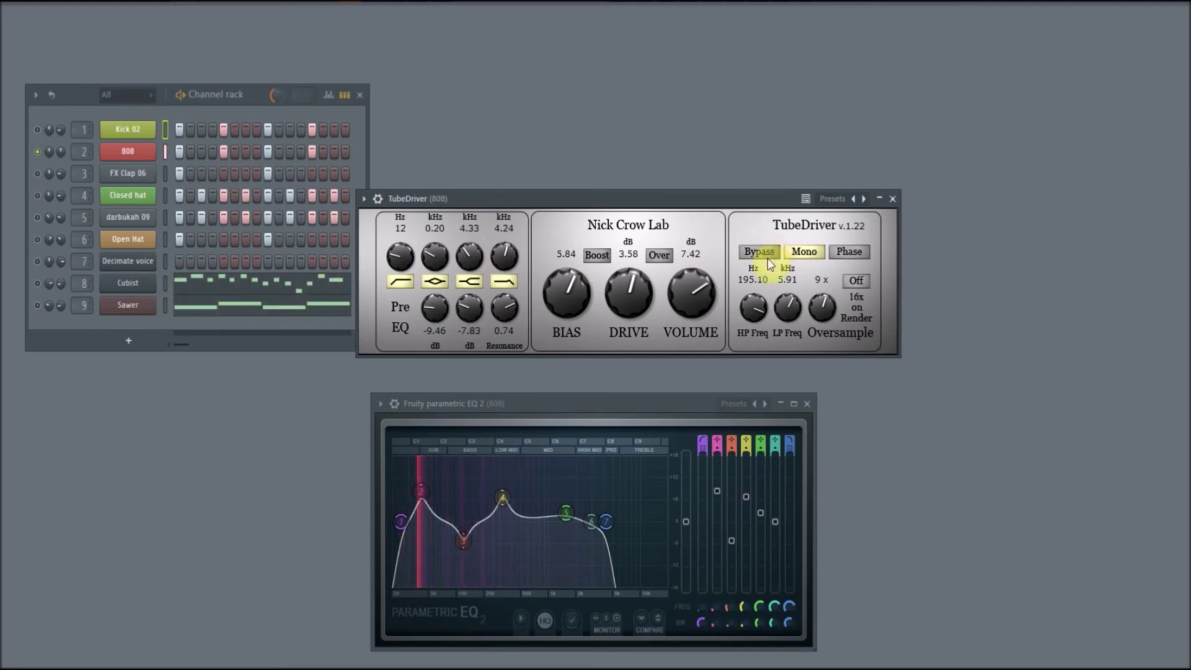
drag(694, 278, 695, 282)
mouse_move(753, 296)
mouse_down()
mouse_move(768, 294)
mouse_move(758, 308)
mouse_up()
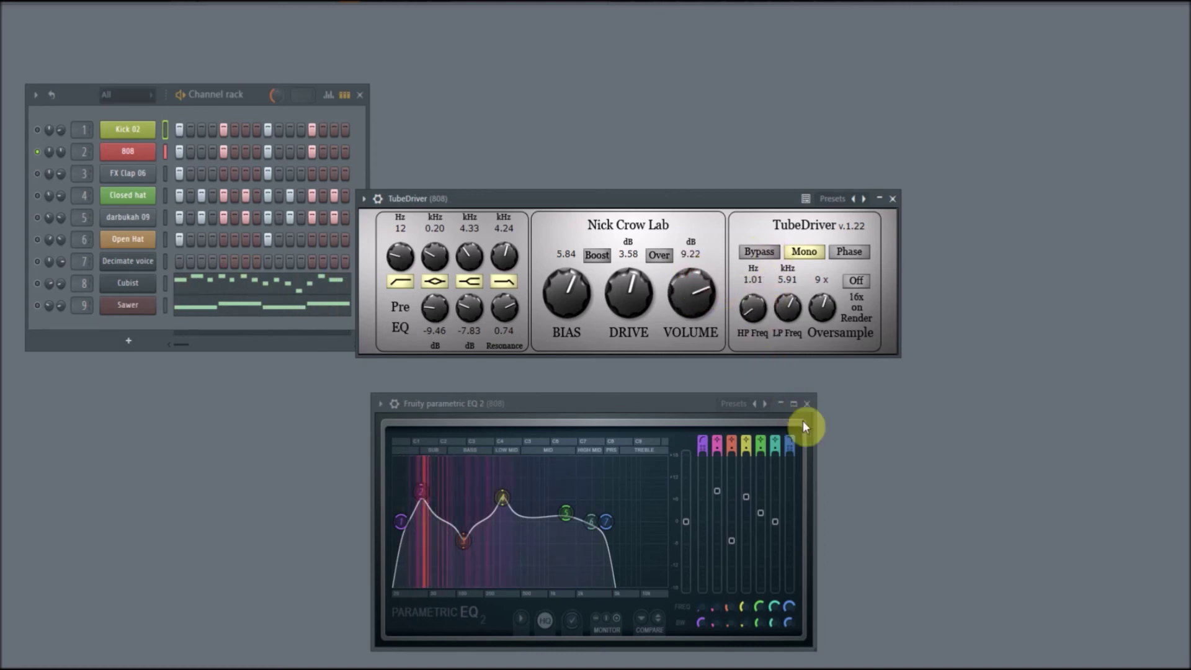
Set TubeDriver's HP Freq to 90.93 Hz and LP Freq to 9.11 kHz.
scroll(760, 329, up, 5)
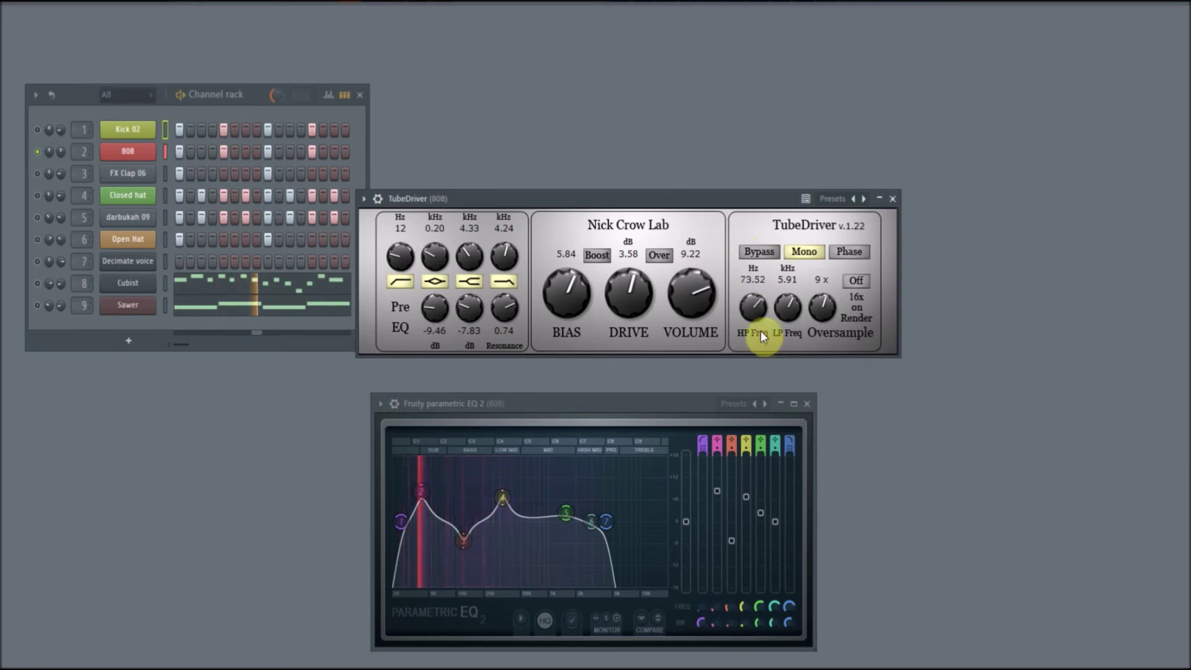
drag(762, 330, 796, 300)
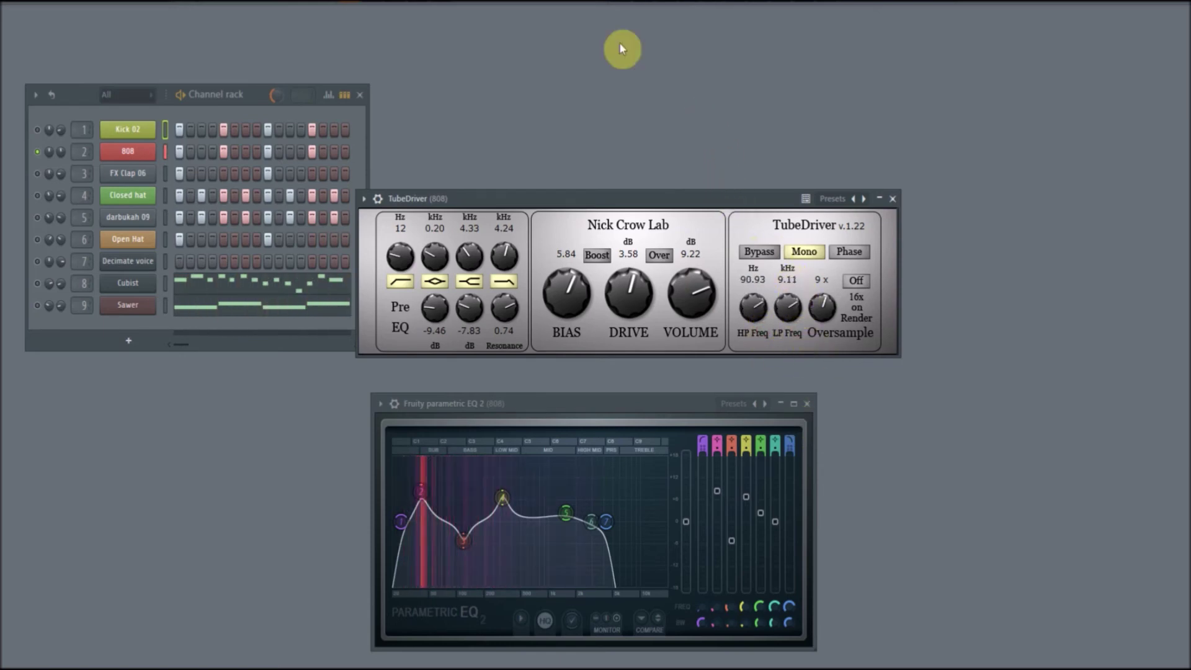
Disable CamelCrusher and Saturation Knob on the 808's mixer track, leaving TubeDriver active, and close the mixer.
click(651, 41)
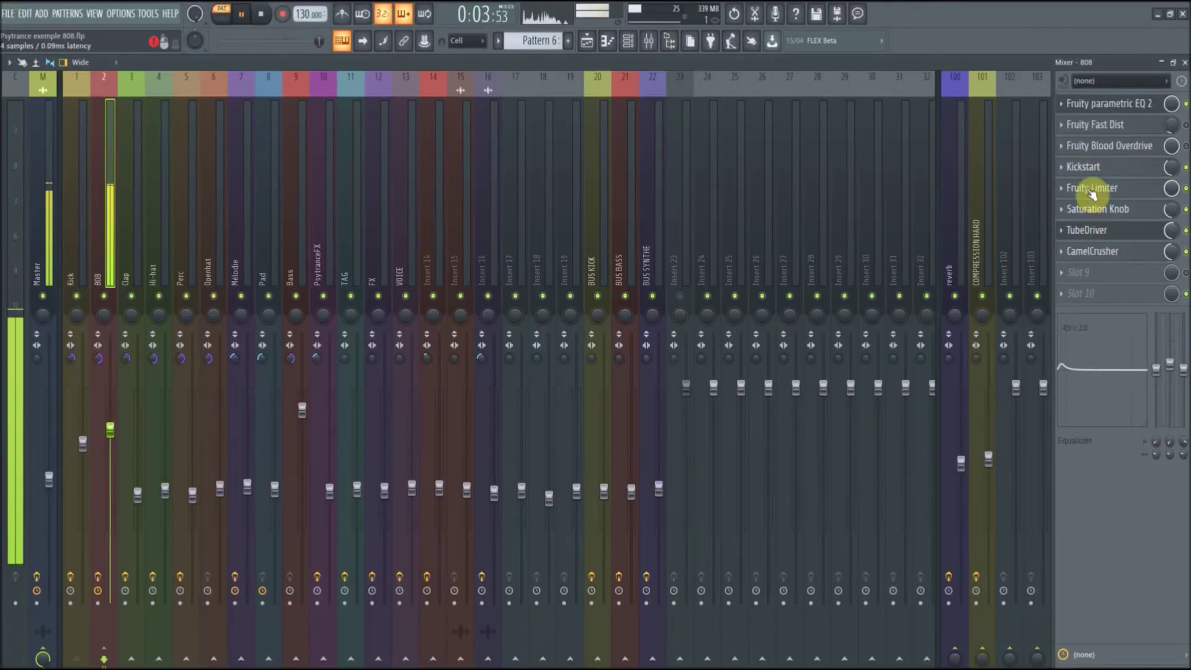
click(1186, 252)
click(1186, 209)
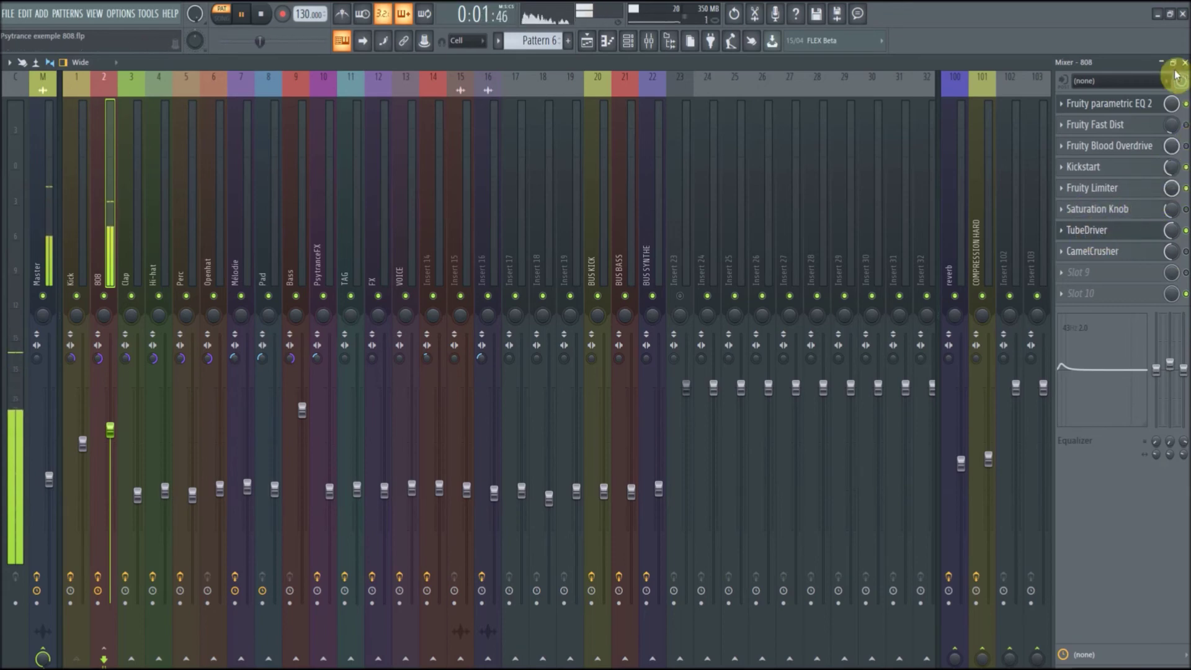
click(1184, 62)
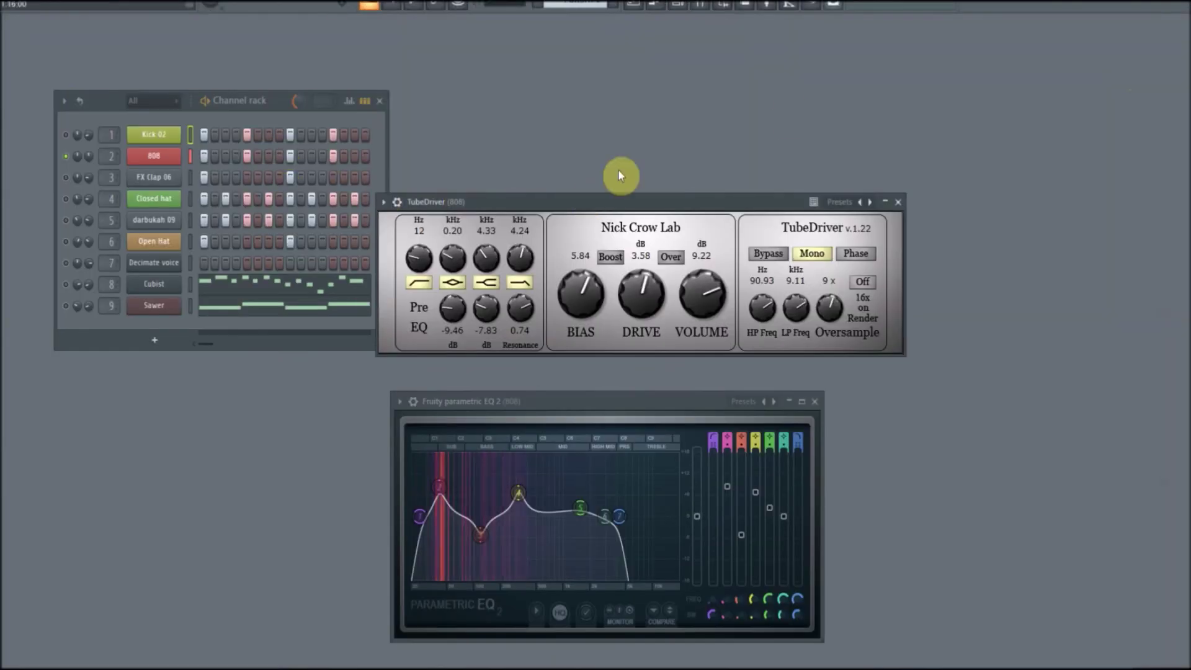
Adjust the 808's channel volume and compare its sound with TubeDriver bypassed and active.
drag(534, 201, 566, 200)
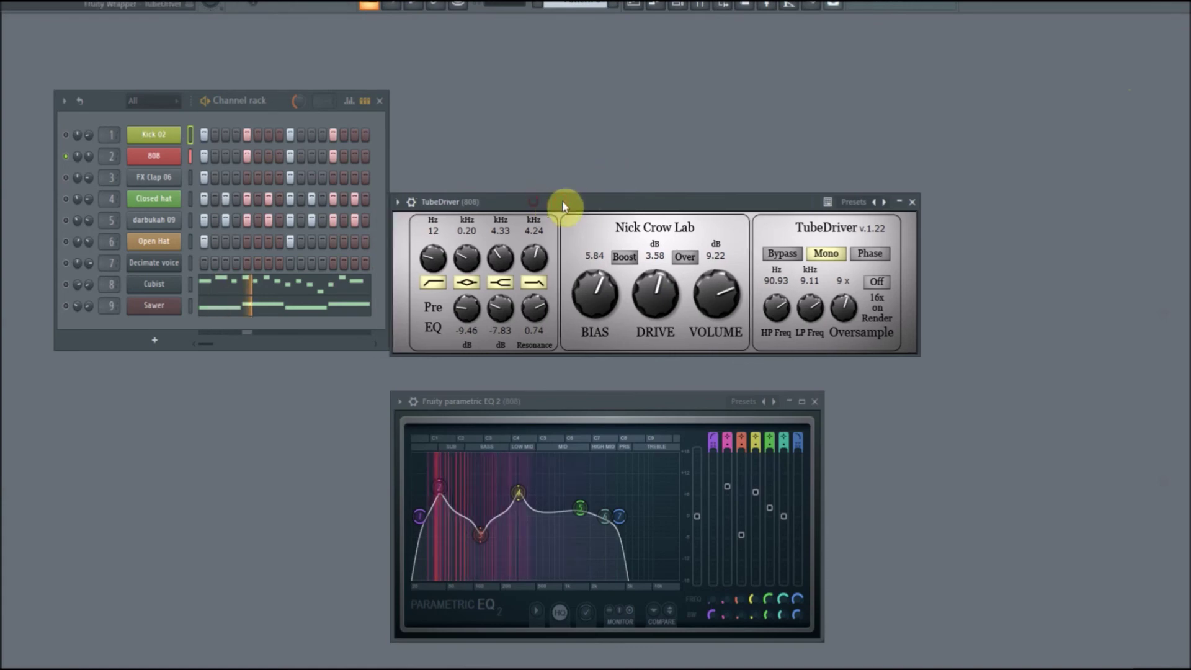
drag(93, 164, 94, 180)
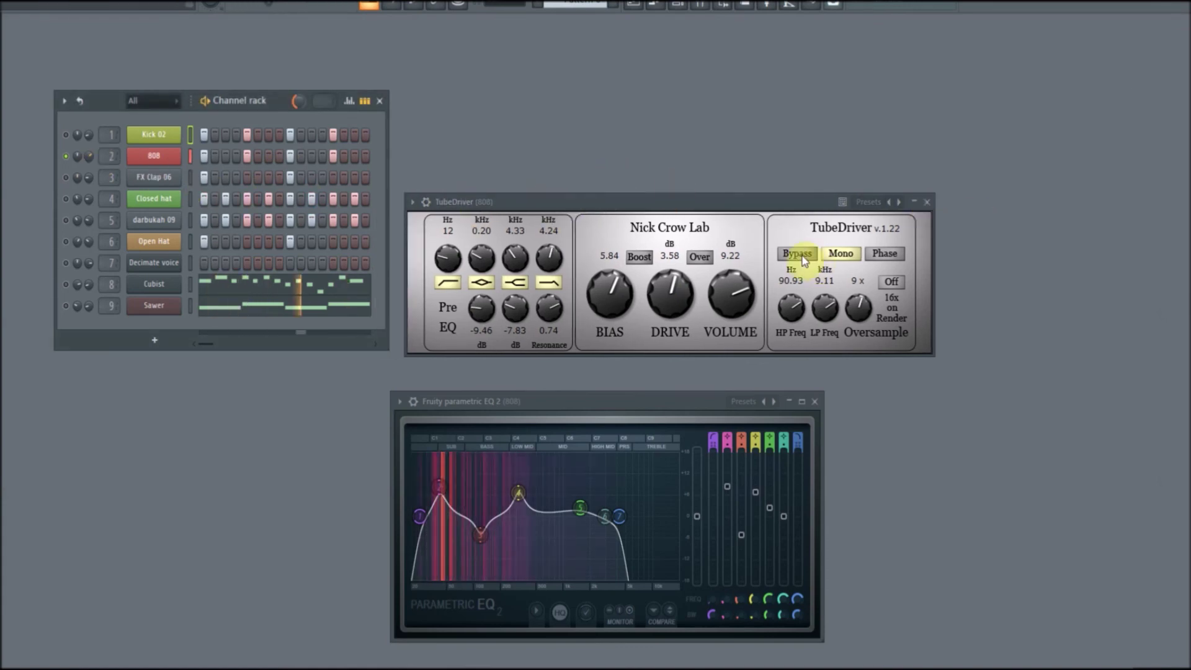
click(796, 255)
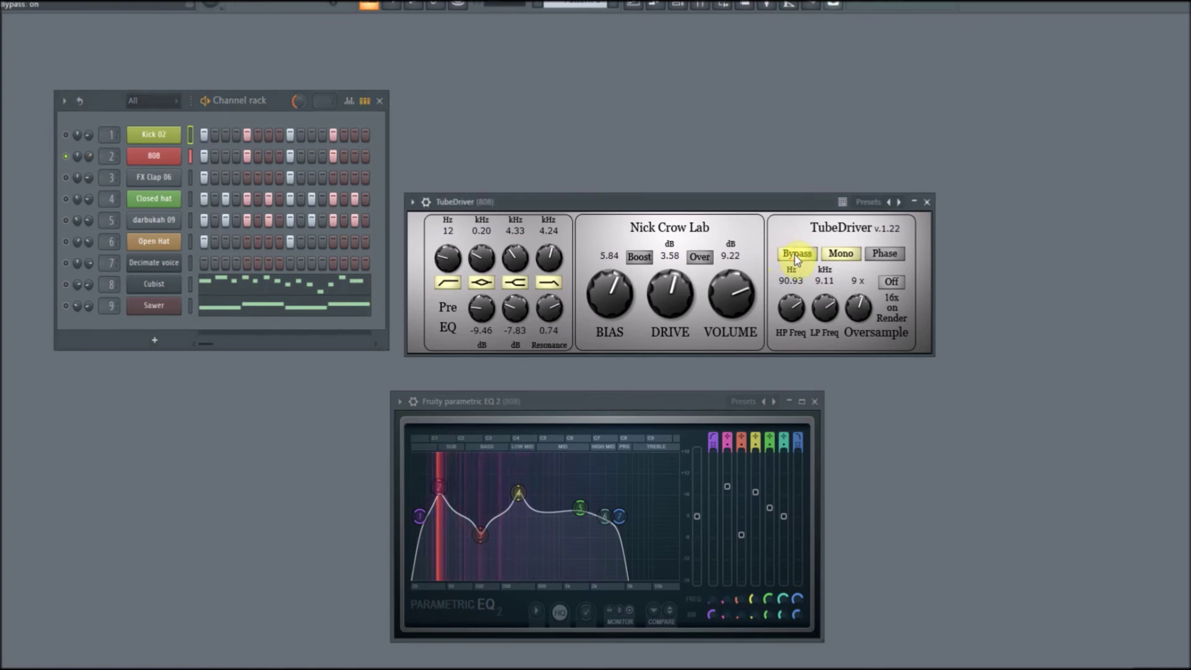
click(796, 256)
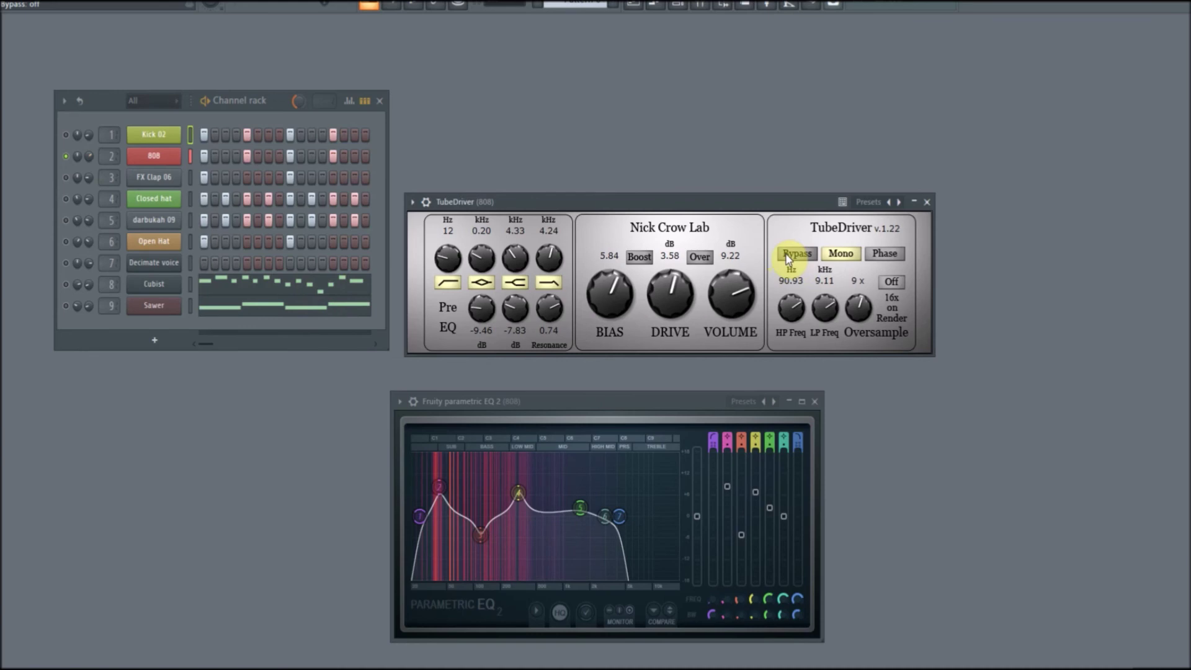
Unmute the Kick 02 and FX Clap 06 channels and adjust the clap's volume.
click(68, 135)
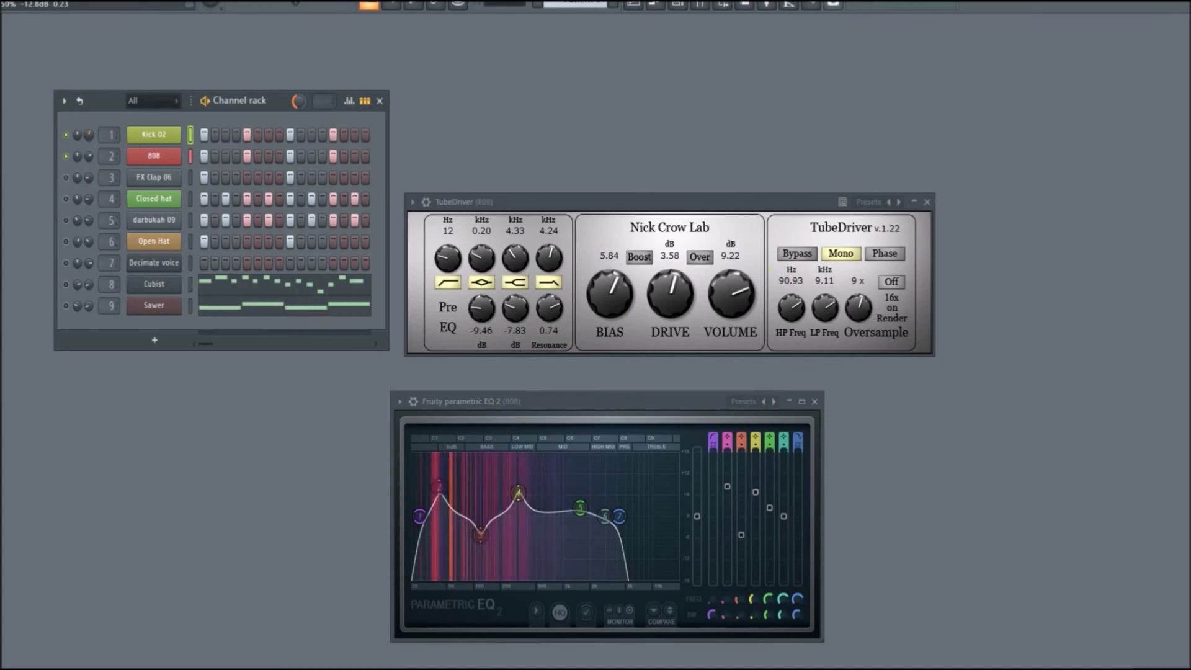
click(66, 177)
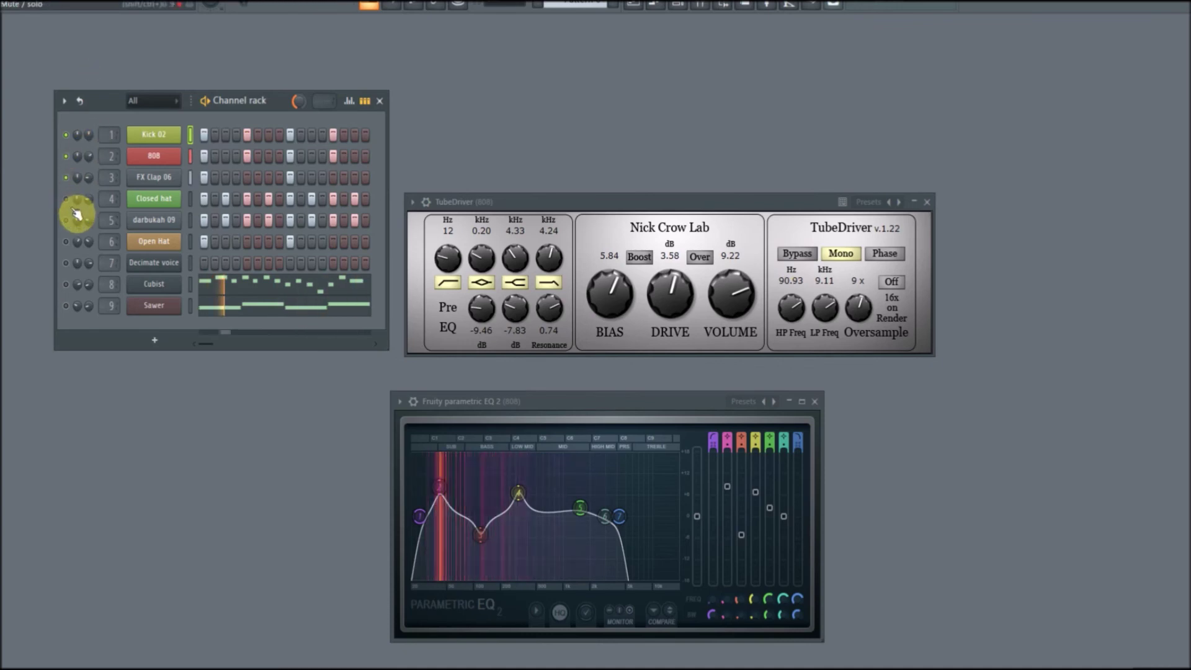
drag(91, 179, 92, 185)
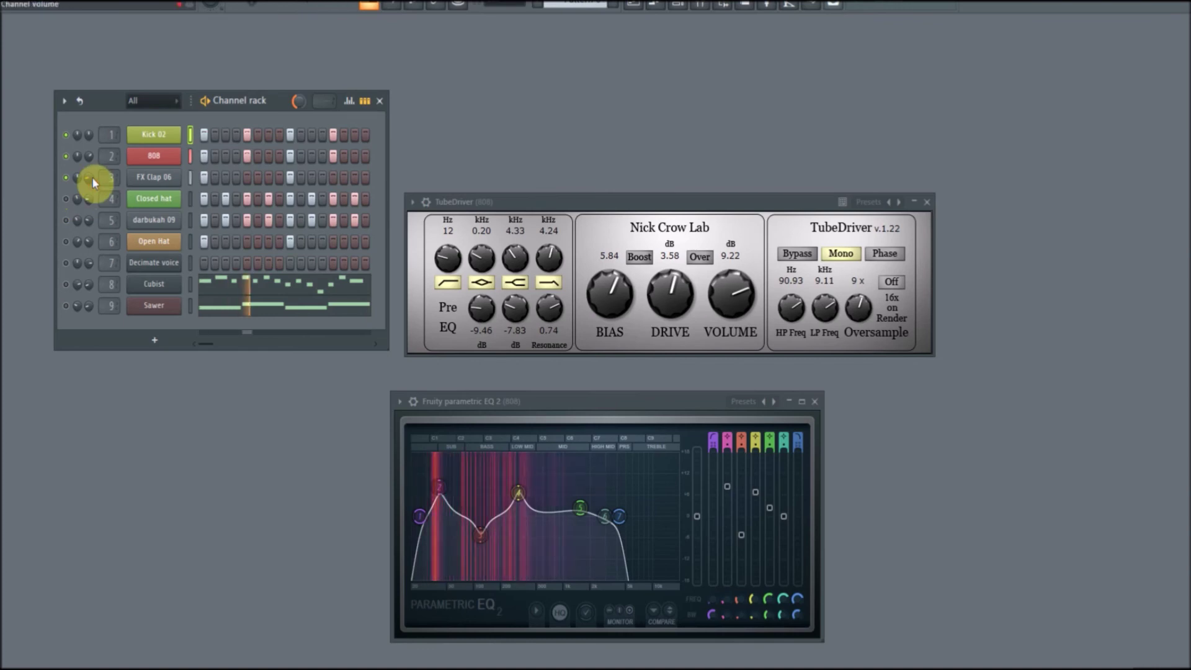
Enable Saturation Knob and CamelCrusher on the 808's mixer track and adjust their mix levels.
click(699, 4)
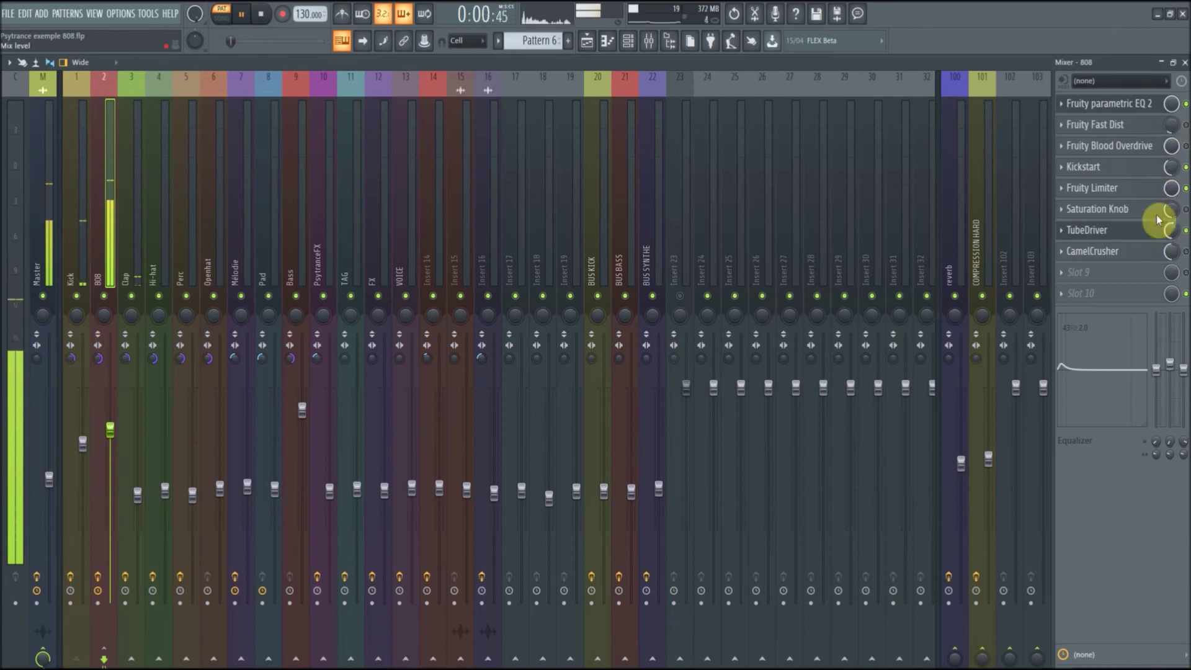
drag(1170, 211, 1170, 205)
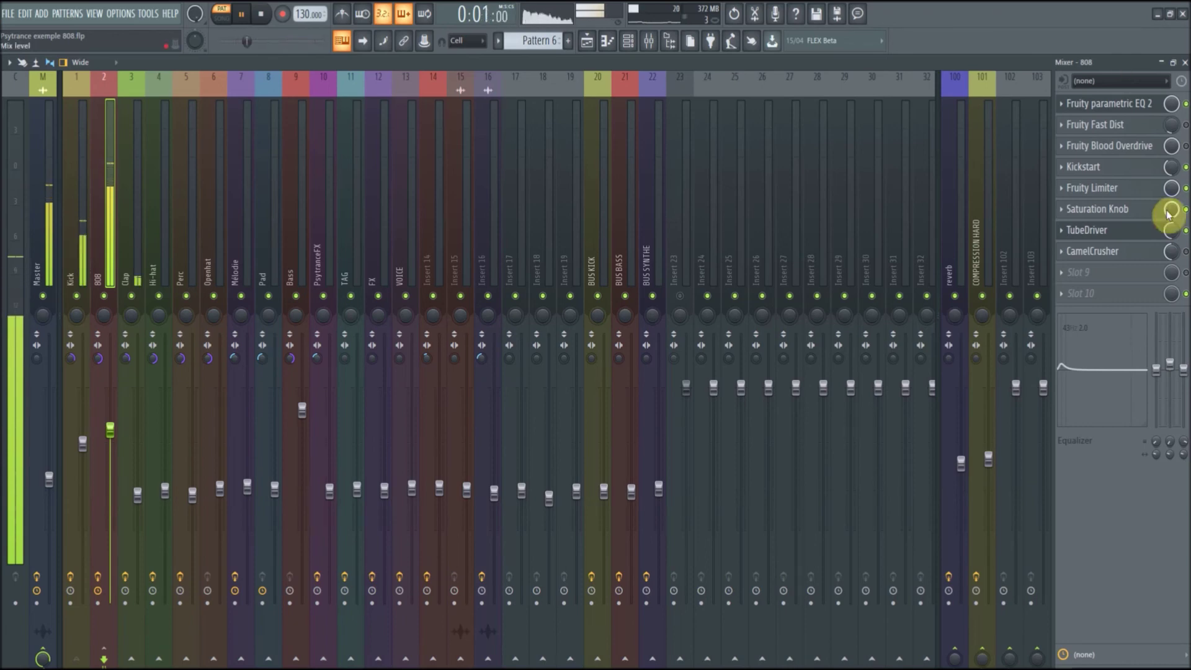
drag(1168, 212, 1168, 214)
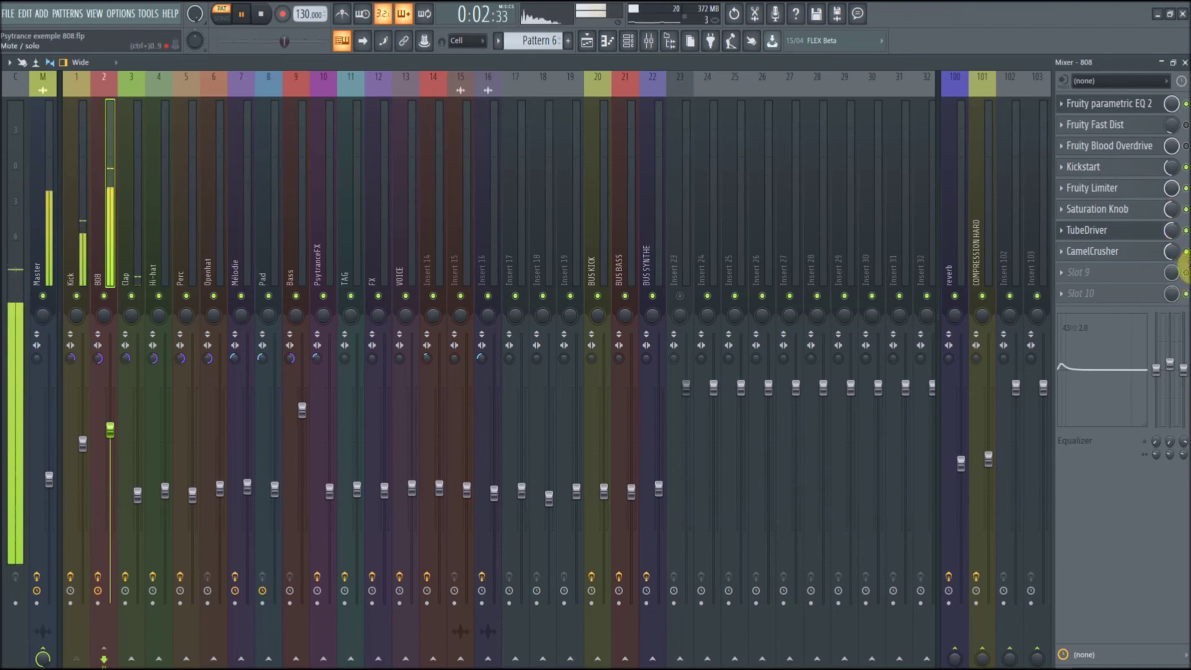
drag(1171, 251, 1171, 273)
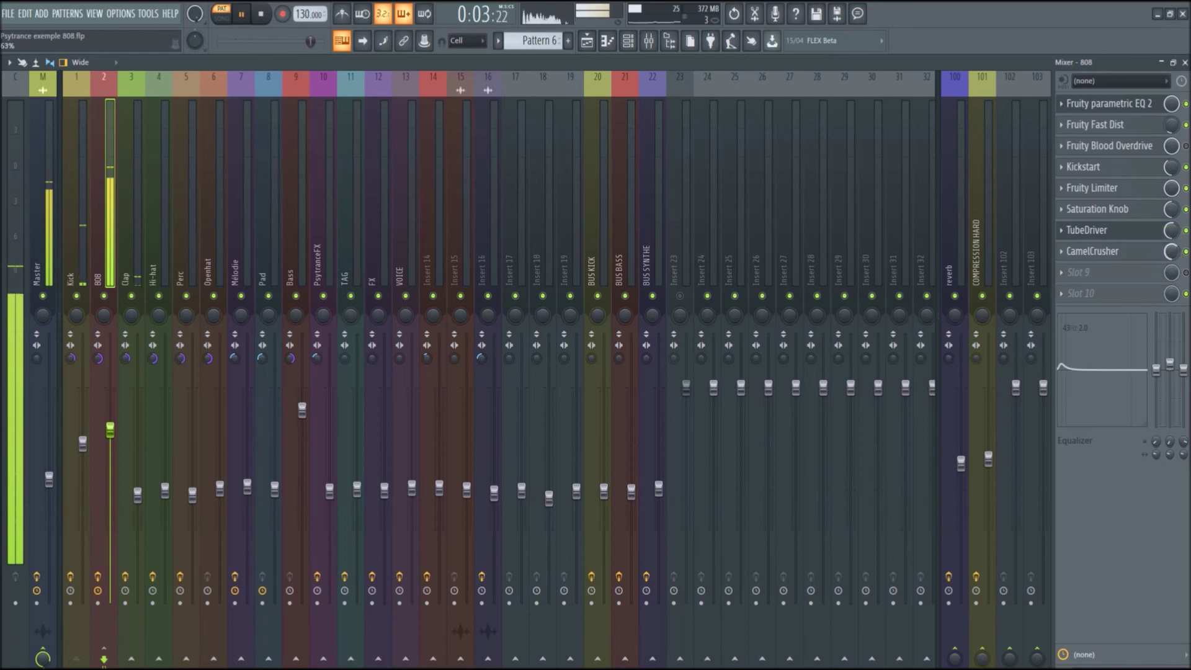
Rebalance the mix levels of the saturation effects and Kickstart on the 808's mixer track, and close the mixer.
scroll(1171, 230, up, 5)
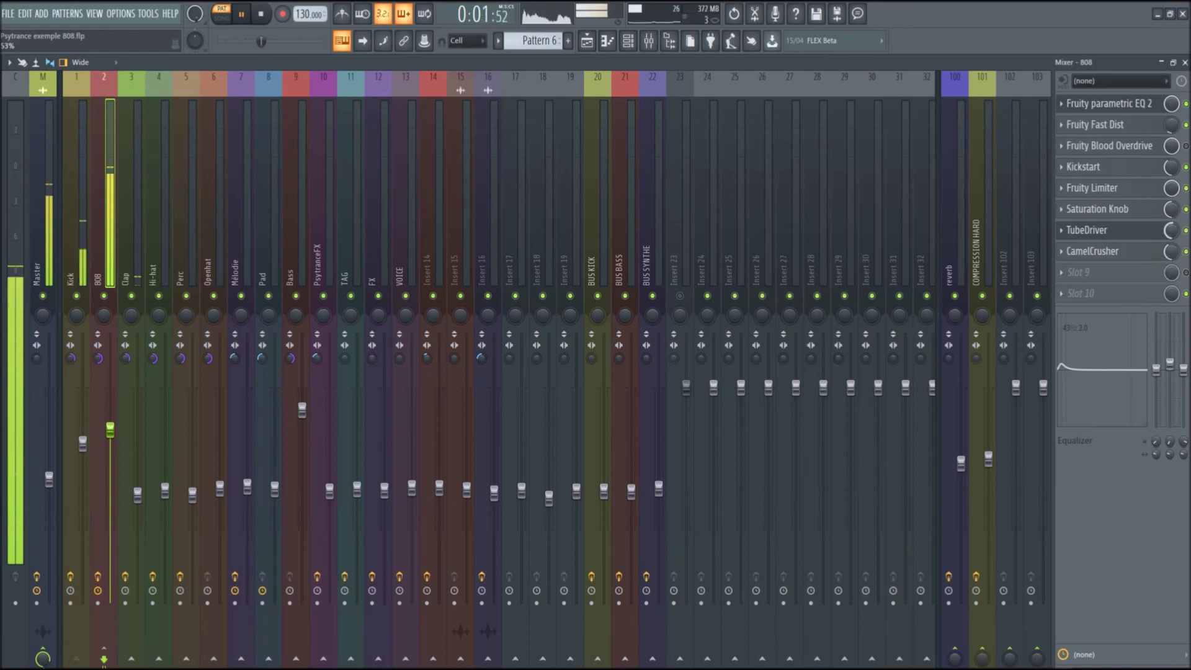
scroll(1172, 166, up, 4)
scroll(1172, 167, down, 10)
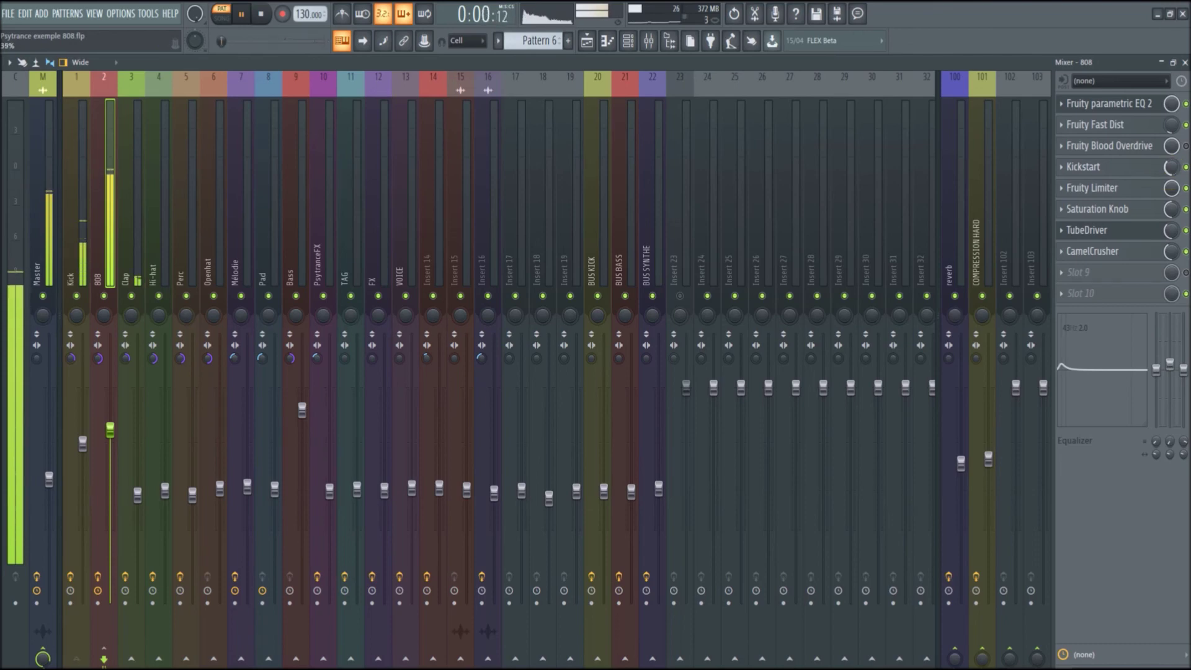
click(1173, 162)
click(1175, 160)
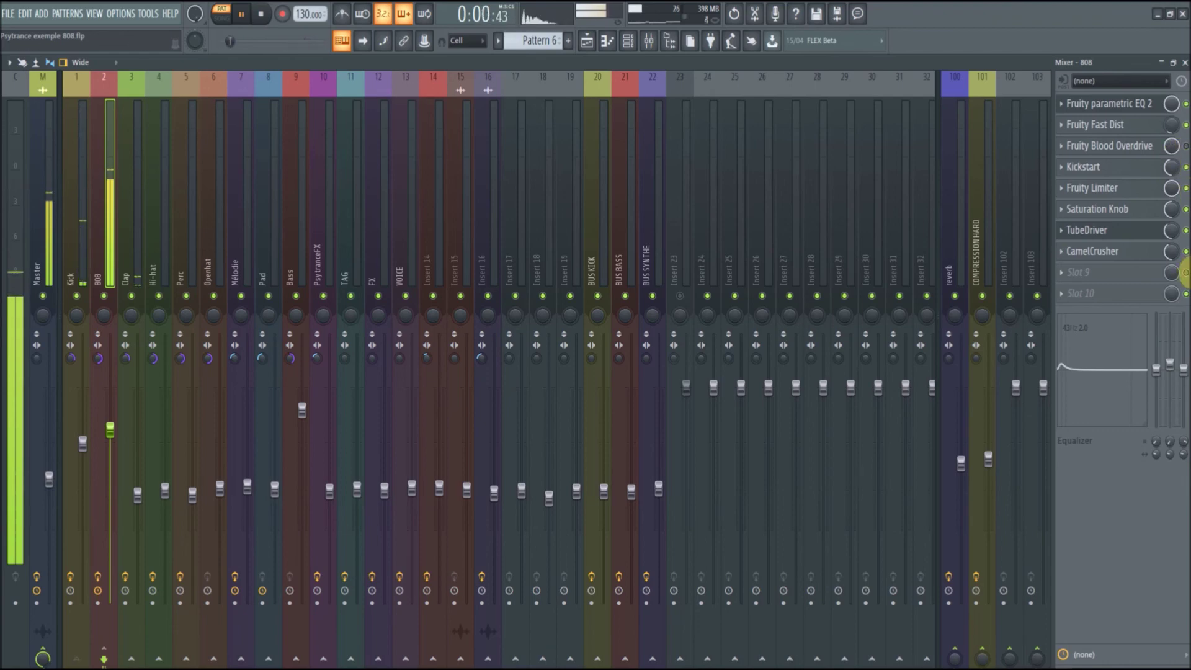
drag(1172, 231, 1173, 224)
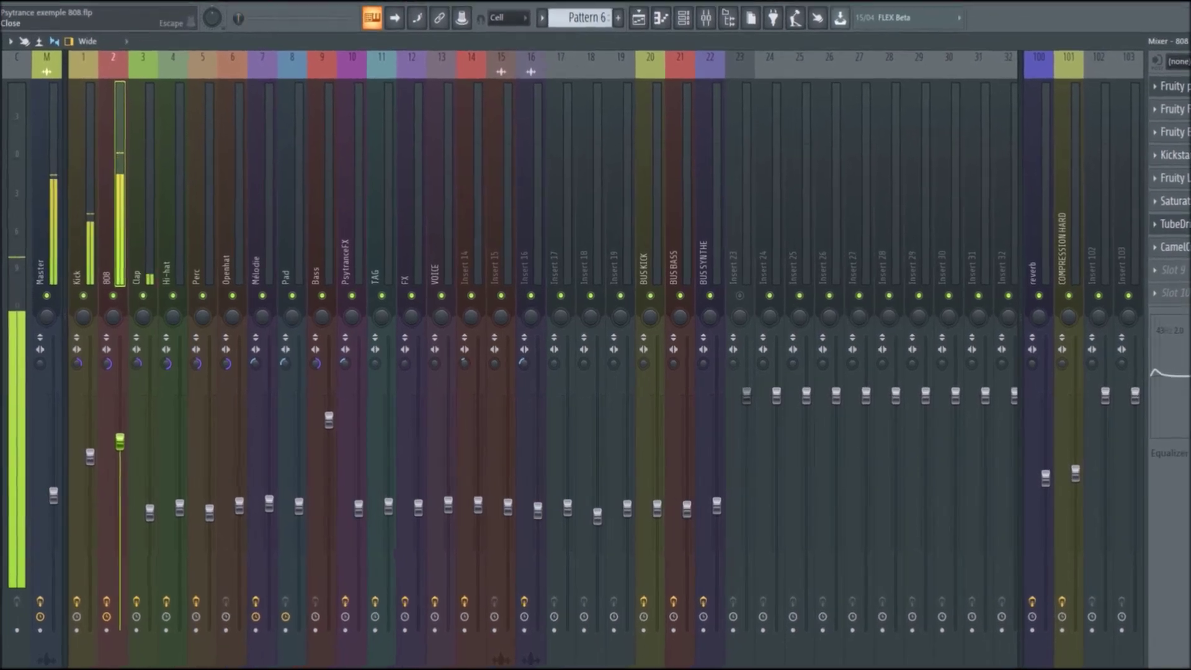
key(Escape)
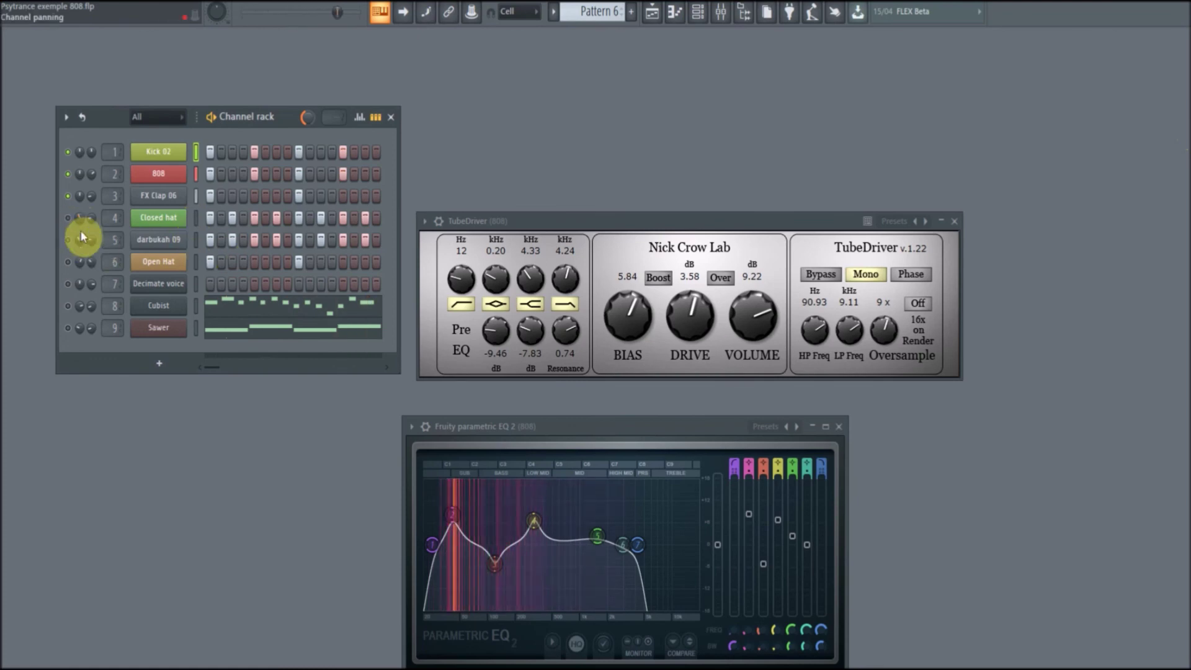
Unmute the remaining channels down to Sawer and adjust the 808's channel volume against the full pattern.
click(69, 240)
click(68, 263)
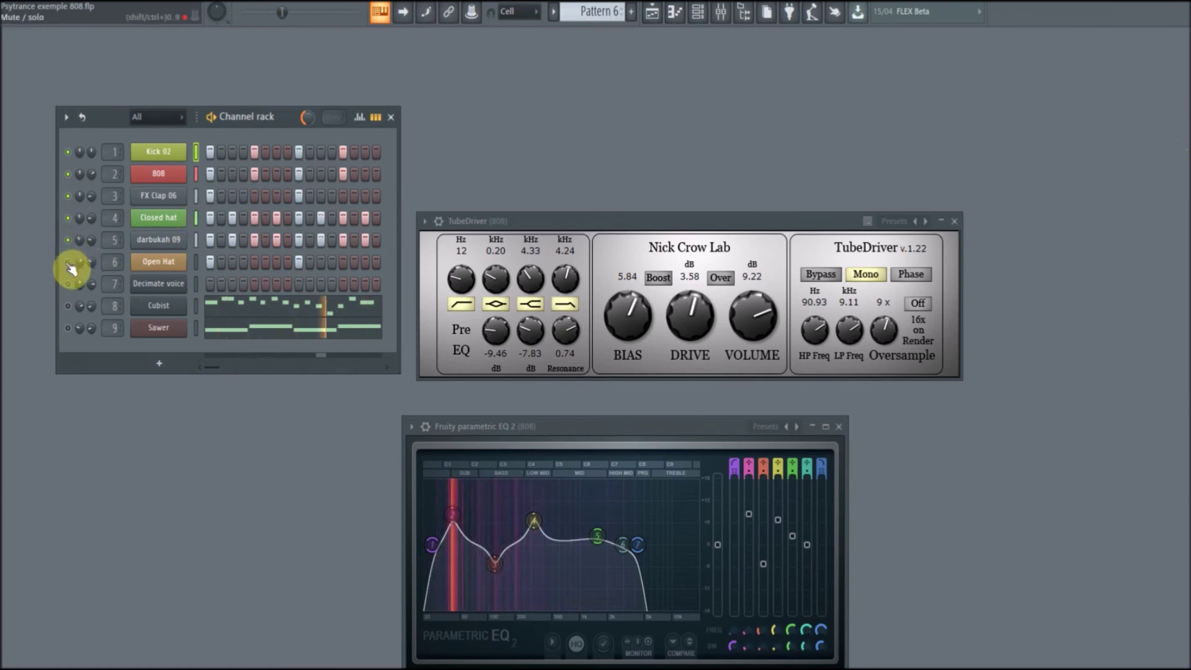
click(69, 284)
click(69, 307)
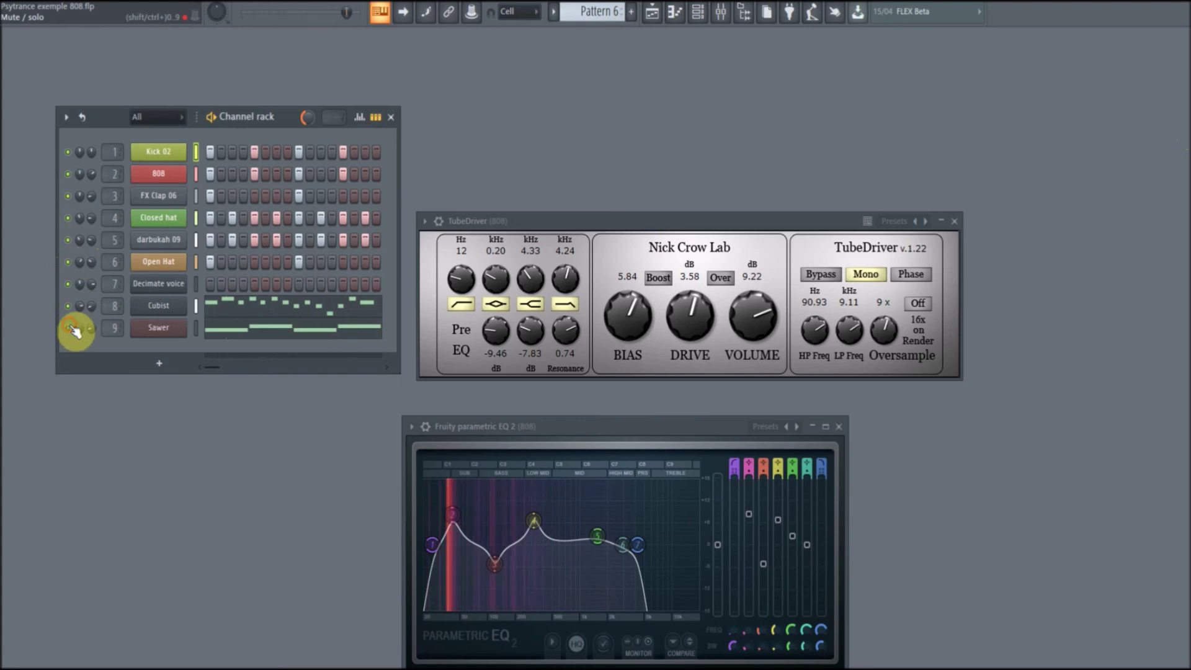
click(91, 173)
drag(90, 173, 118, 230)
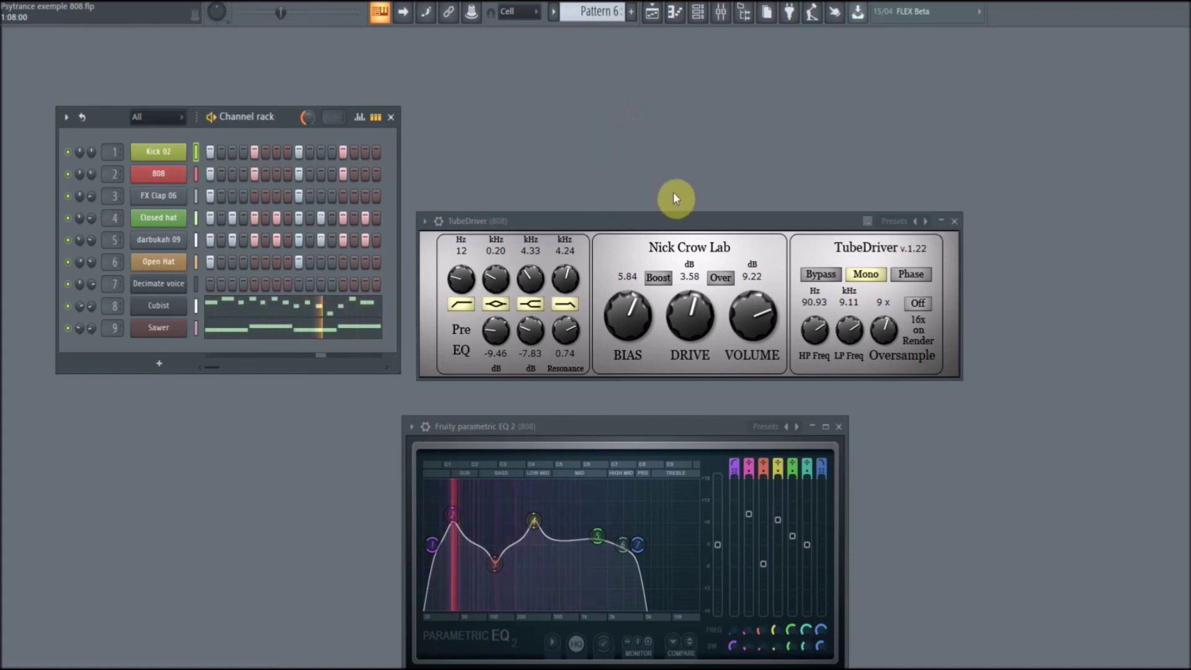
Switch off TubeDriver's Pre EQ bell and shelf bands, and set the bell gain to -7.01 dB and HP Freq to 97.30 Hz.
click(500, 303)
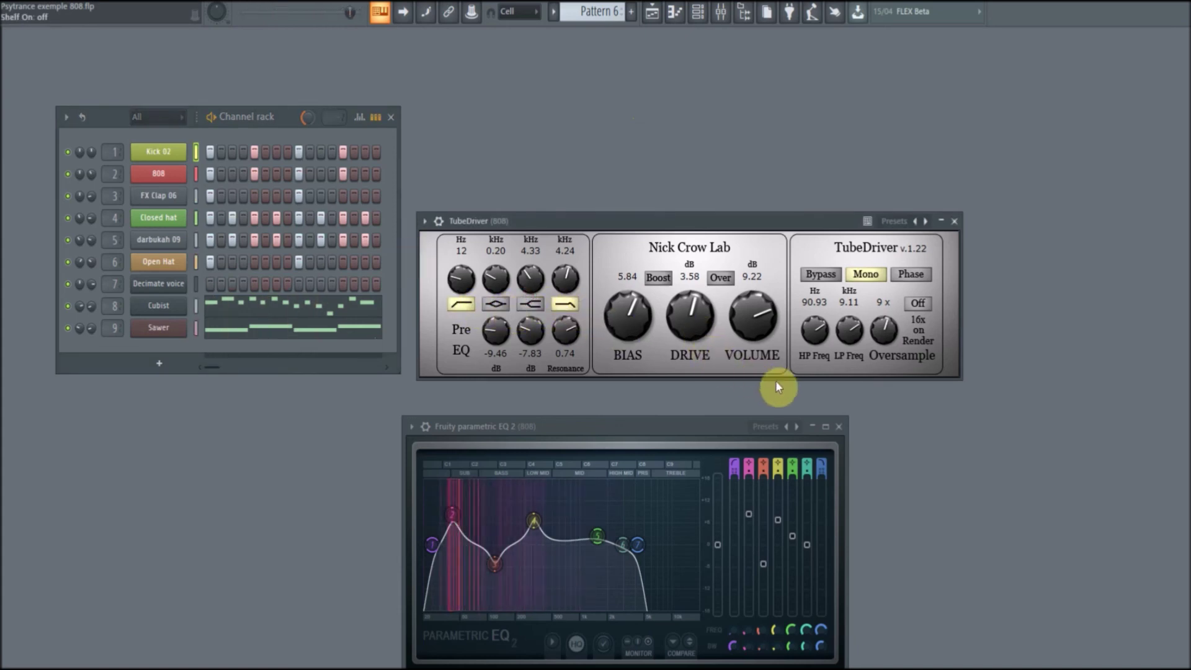
scroll(493, 315, up, 4)
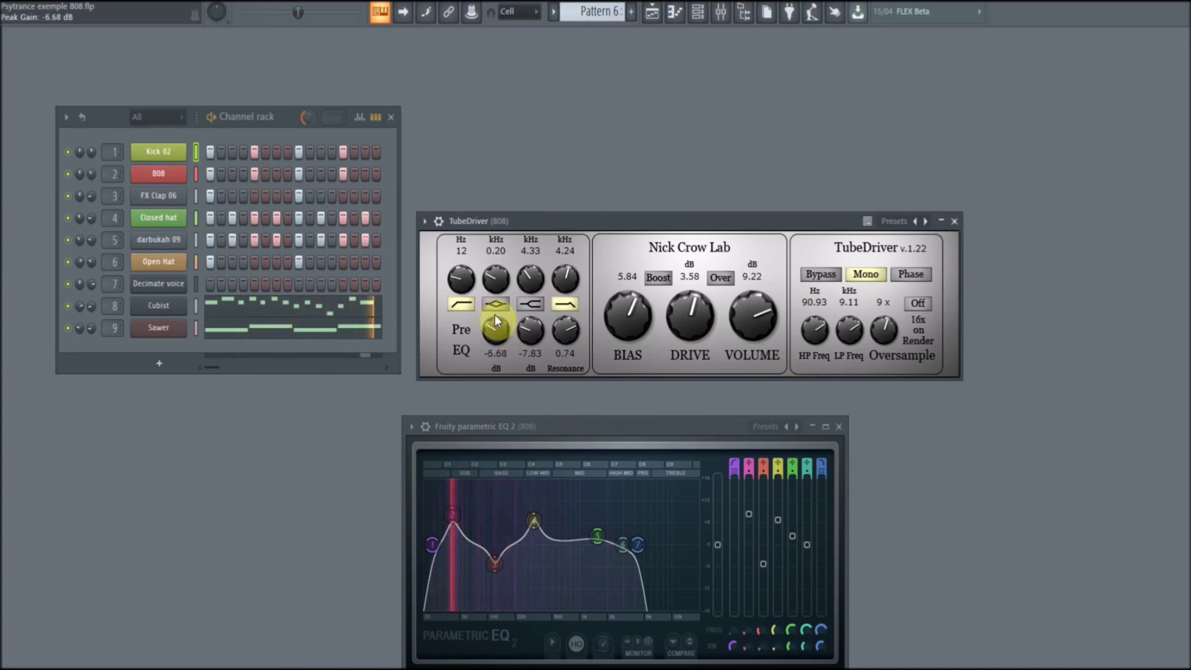
scroll(493, 314, down, 1)
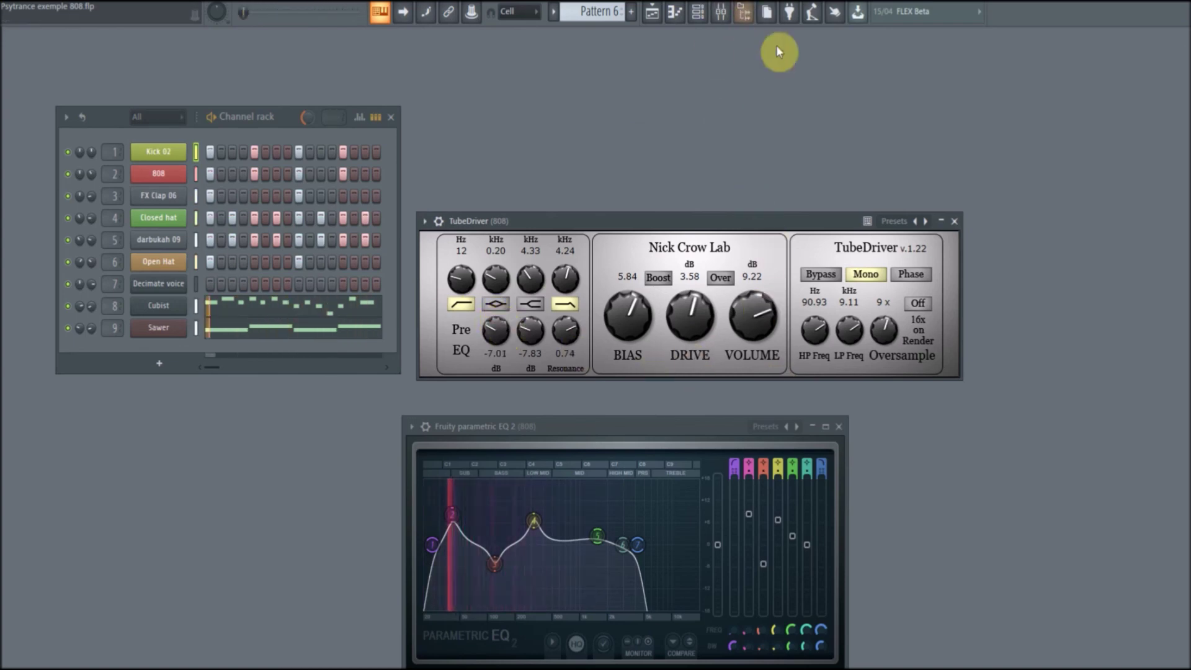
drag(819, 333, 874, 425)
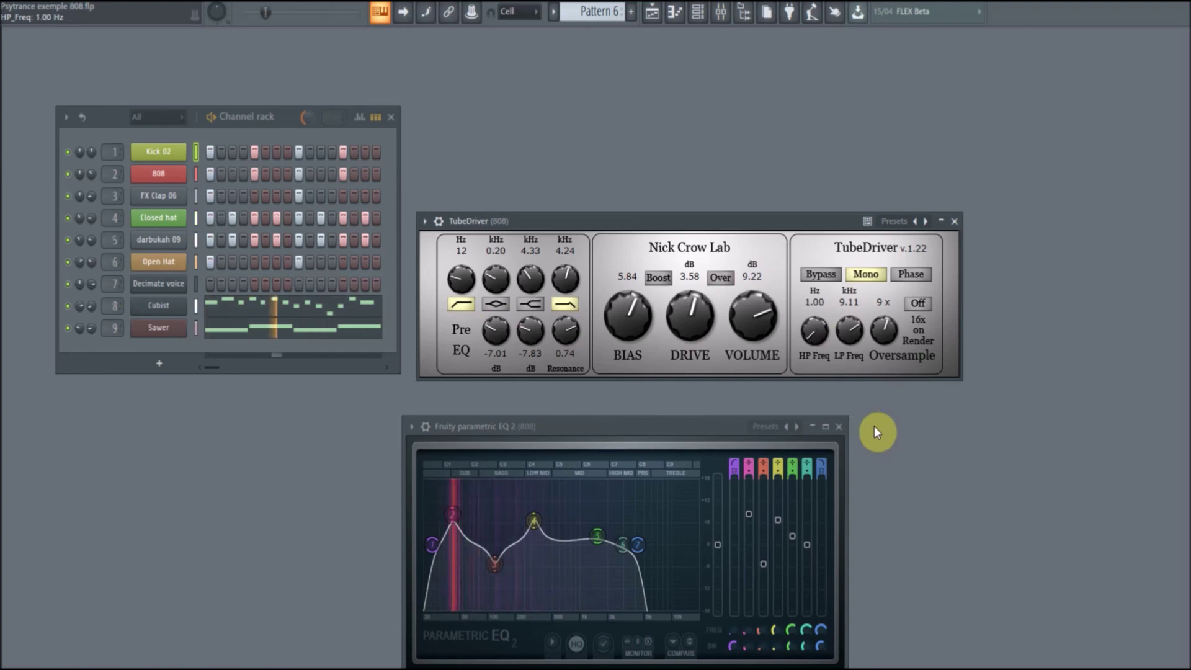
drag(874, 426, 780, 284)
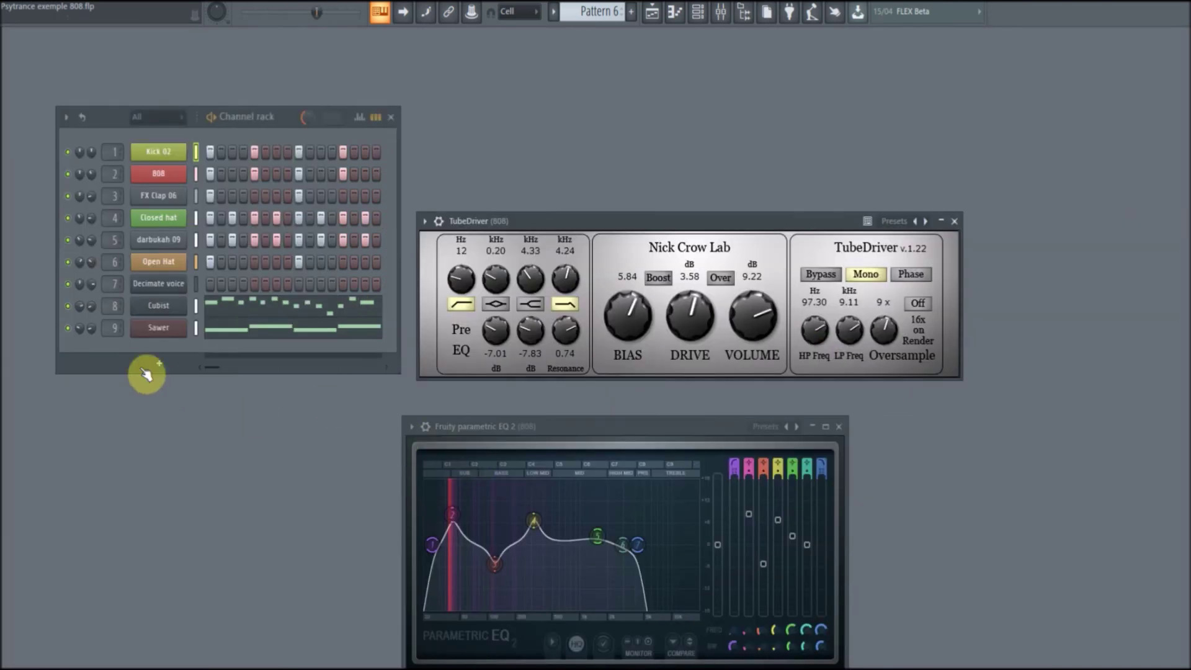
Mute every channel except the 808 and Decimate voice to hear the bass alone.
click(67, 327)
click(67, 306)
mouse_move(71, 265)
mouse_down()
mouse_move(58, 195)
mouse_move(82, 191)
mouse_up()
click(70, 151)
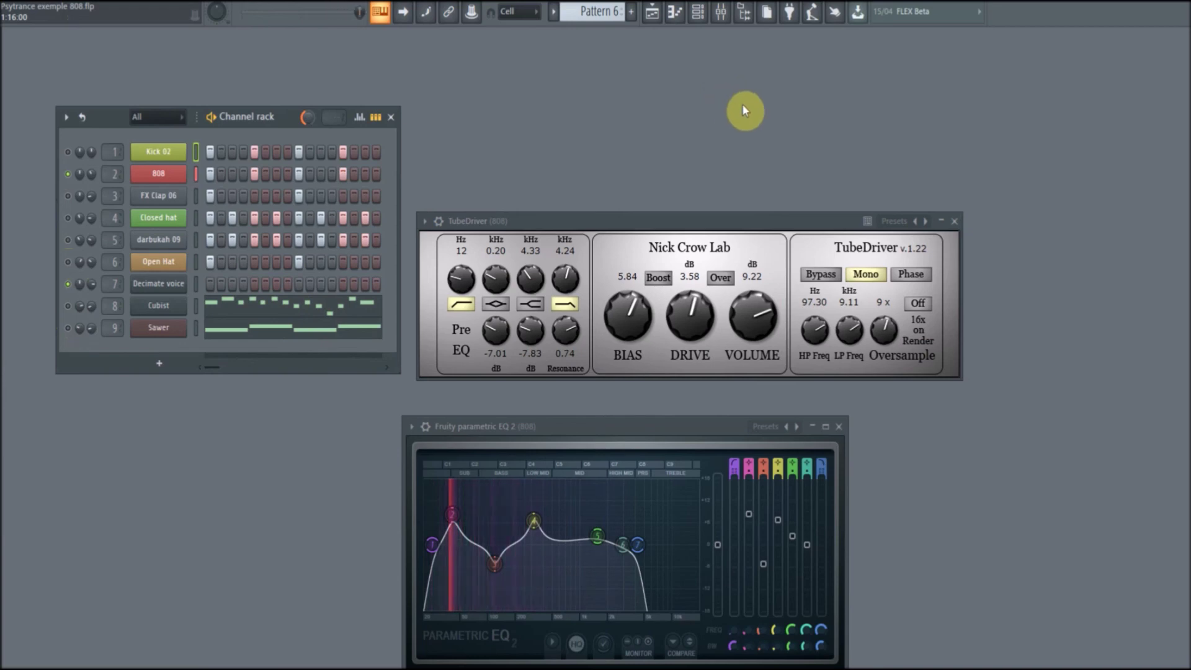
Check the 808's mixer track, close the mixer and move the TubeDriver window further above the parametric EQ.
click(721, 11)
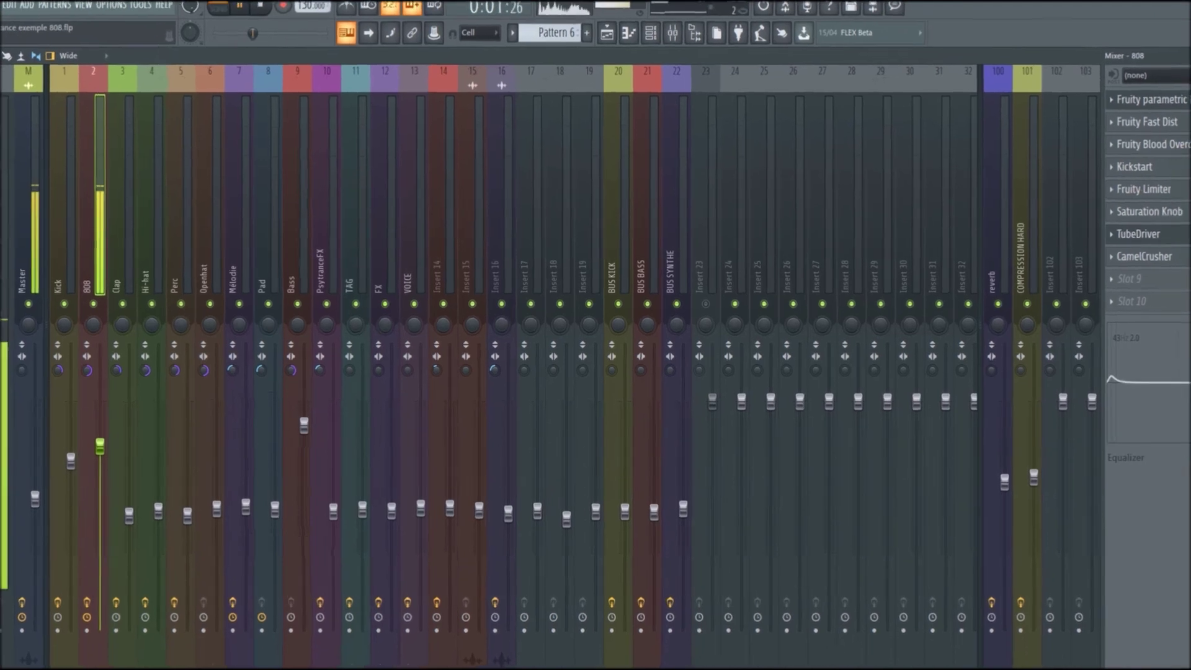
key(F9)
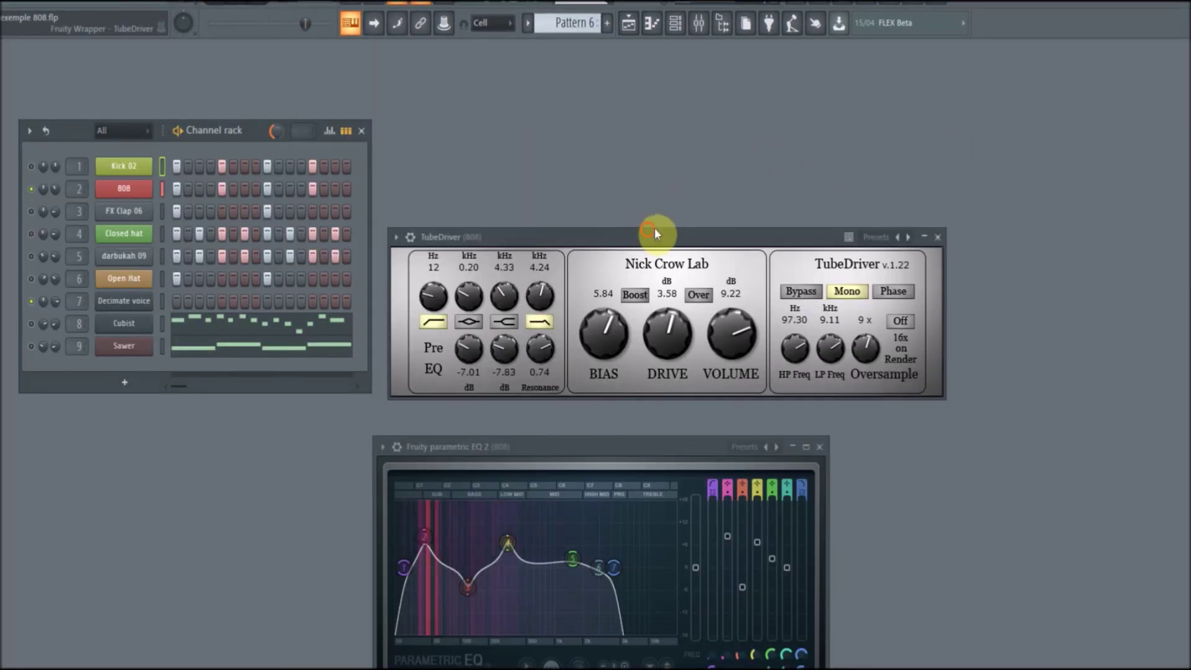
drag(624, 227, 643, 212)
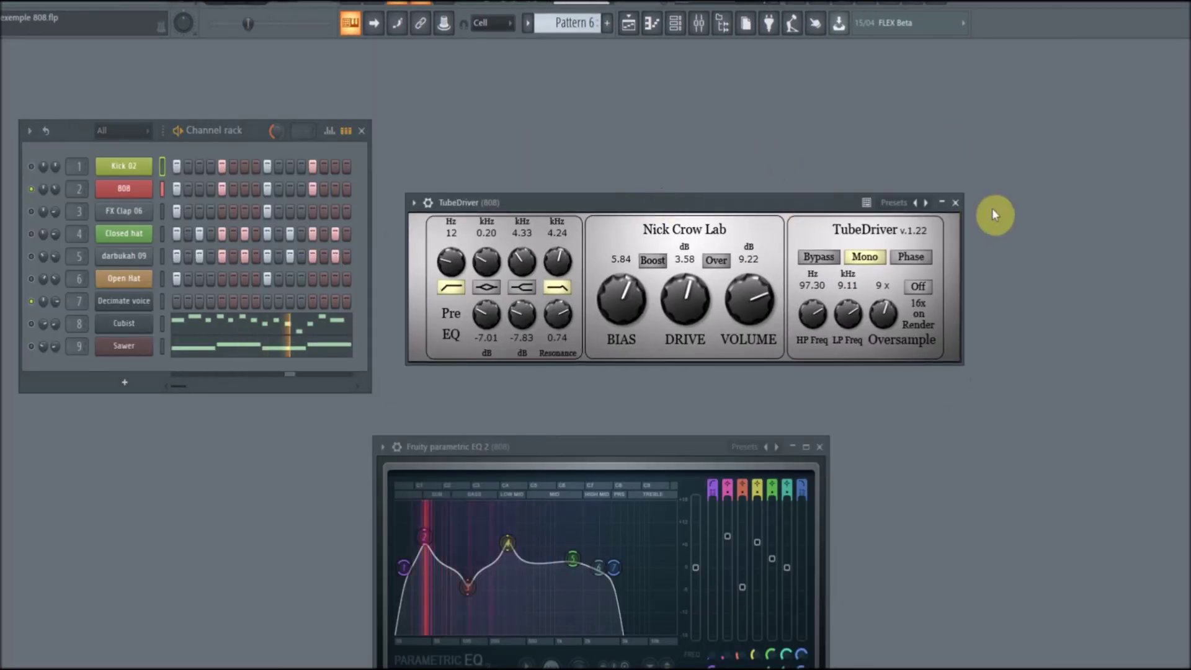